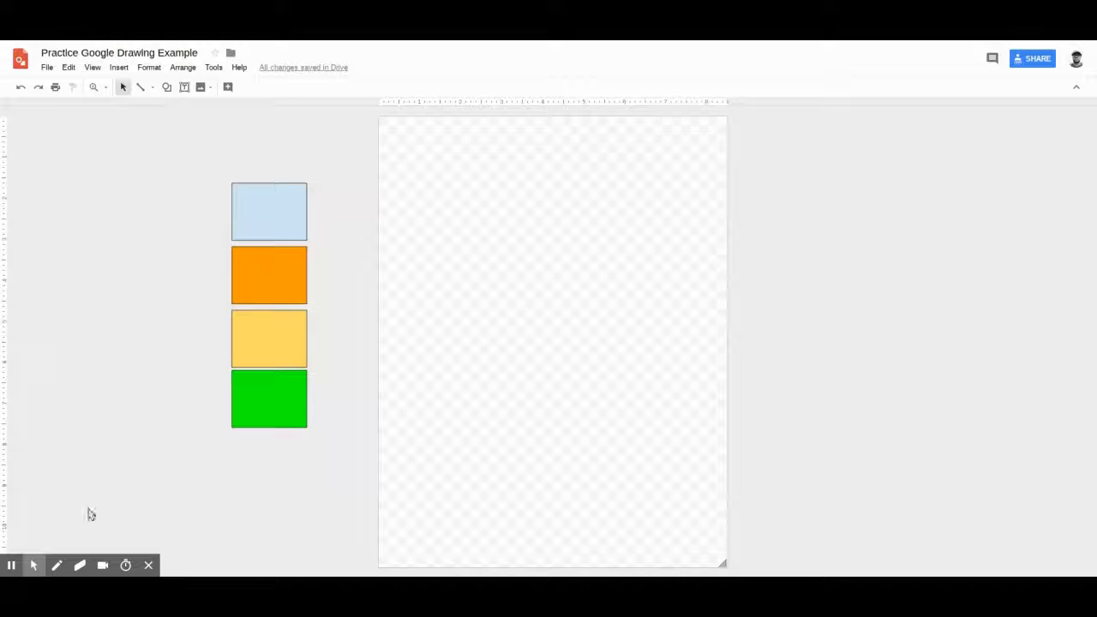
# Step: Move the four stacked coloured rectangles together onto the page's left half and distribute them vertically
pyautogui.moveTo(194, 194); pyautogui.dragTo(286, 463)
pyautogui.moveTo(271, 223); pyautogui.dragTo(450, 240)
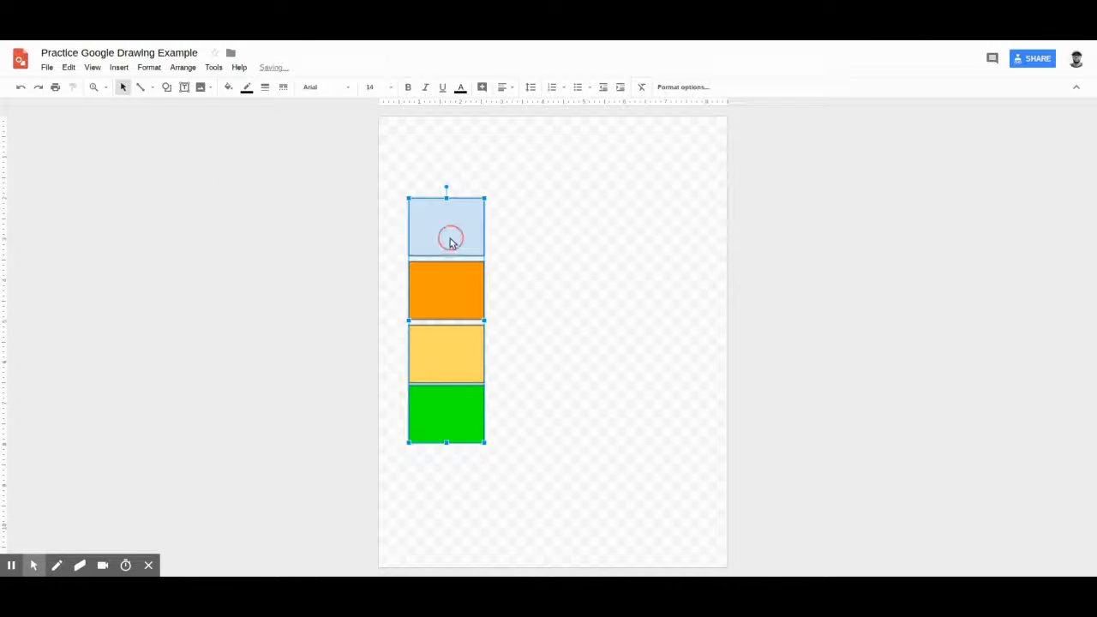
pyautogui.click(188, 71)
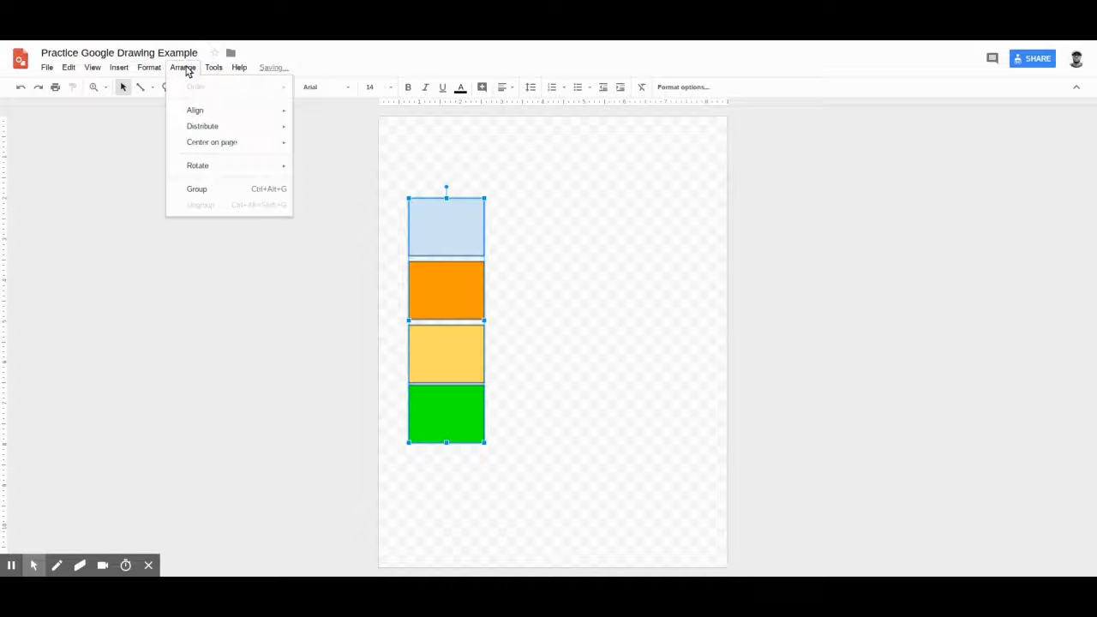
pyautogui.moveTo(196, 126)
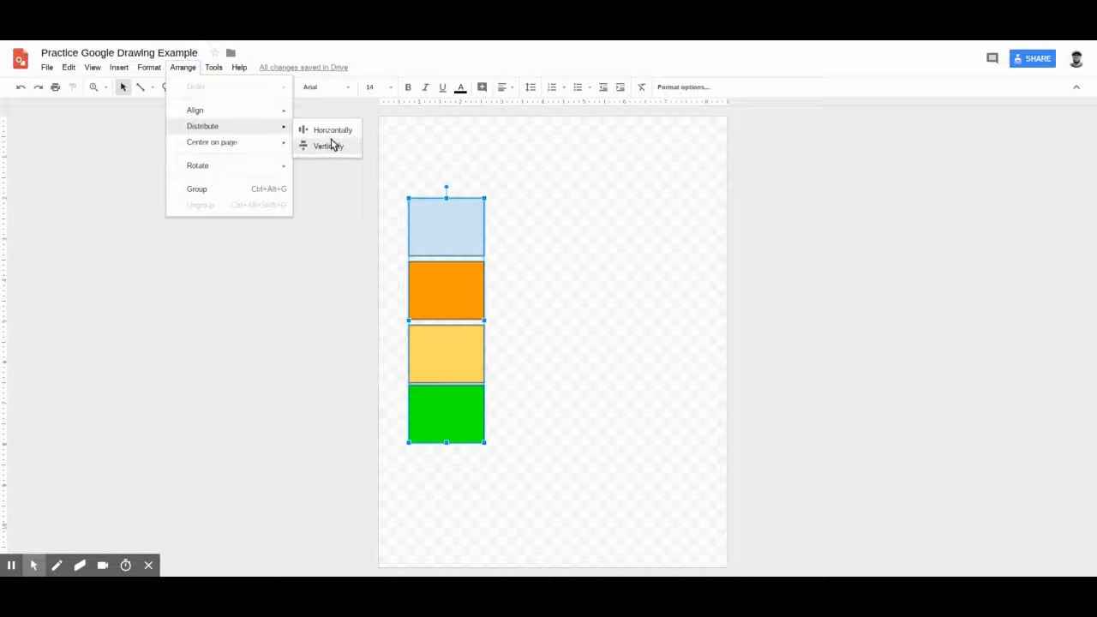
pyautogui.click(330, 144)
pyautogui.click(337, 310)
pyautogui.moveTo(397, 177); pyautogui.dragTo(517, 468)
pyautogui.click(495, 258)
# Step: Give the light blue rectangle at the top of the stack a yellow fill and a light orange border
pyautogui.click(426, 212)
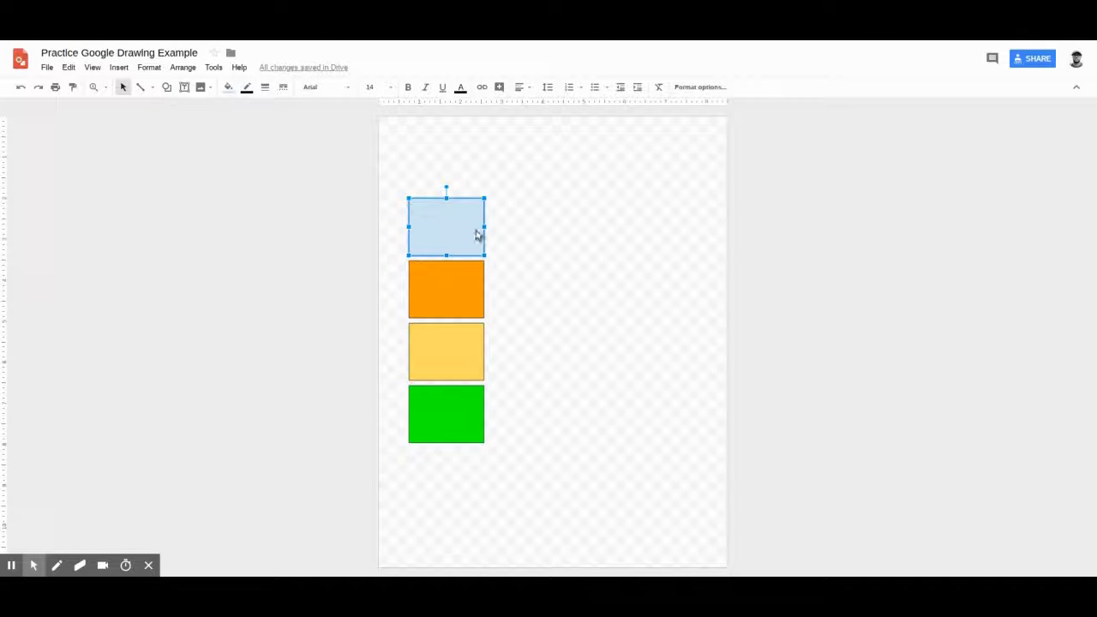
pyautogui.click(228, 86)
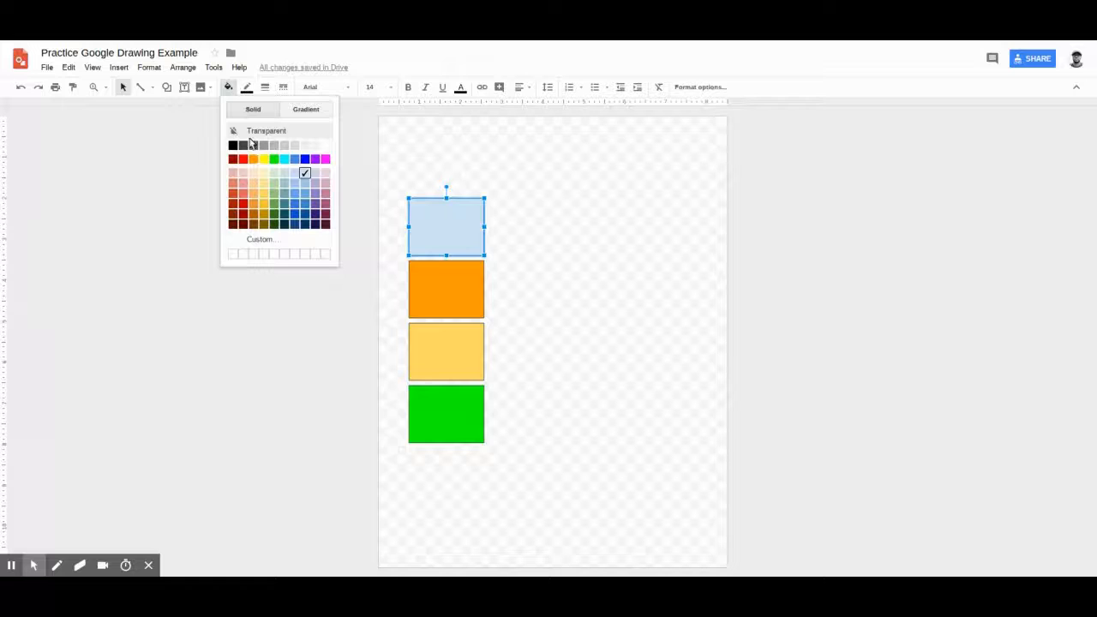
pyautogui.click(261, 163)
pyautogui.click(245, 87)
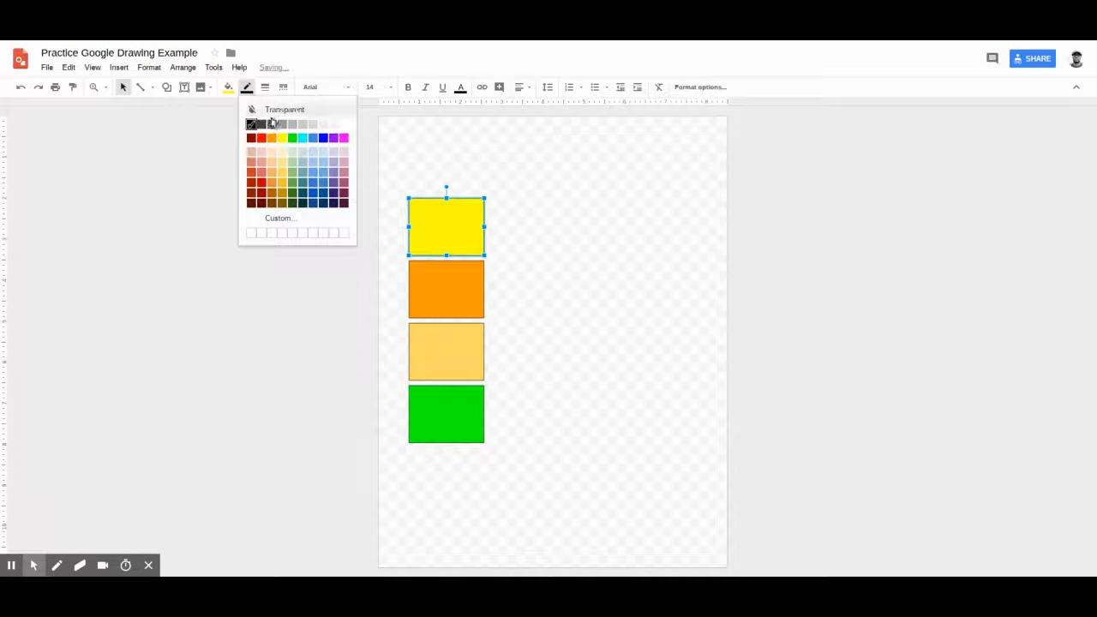
pyautogui.click(269, 171)
# Step: Set the yellow rectangle's border weight to 12px and give the border a dashed style
pyautogui.click(265, 88)
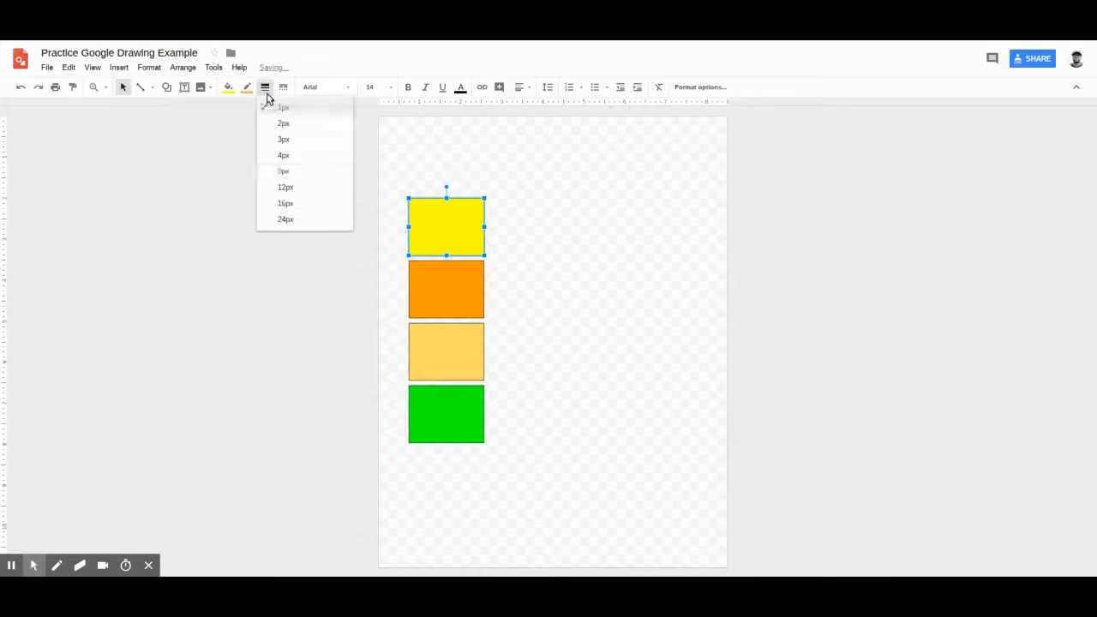
pyautogui.click(296, 188)
pyautogui.click(265, 87)
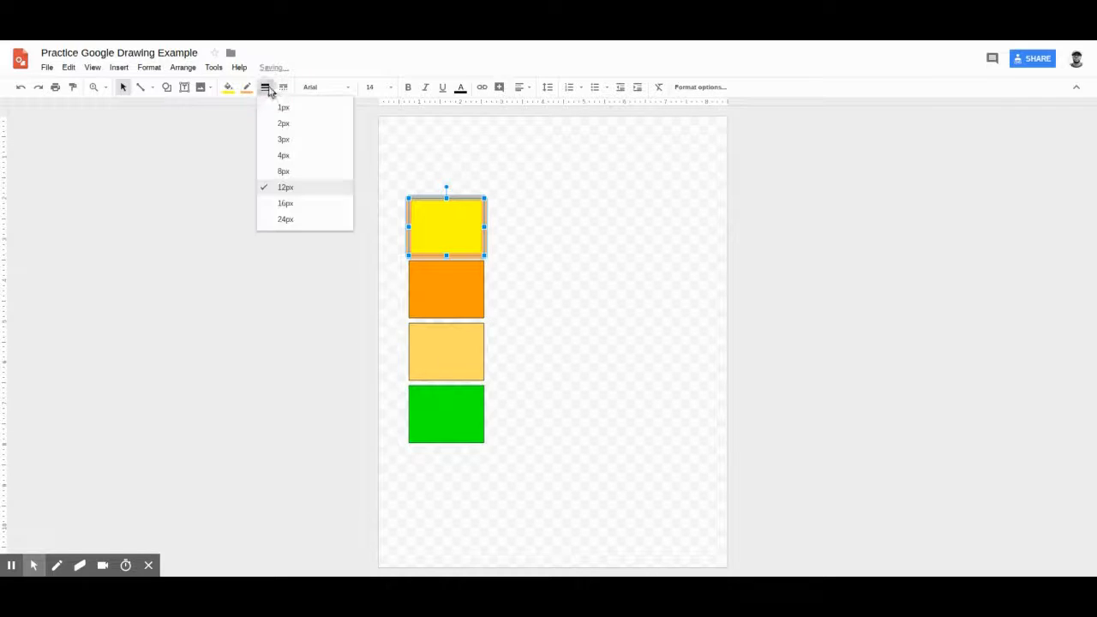
pyautogui.click(283, 87)
pyautogui.click(300, 170)
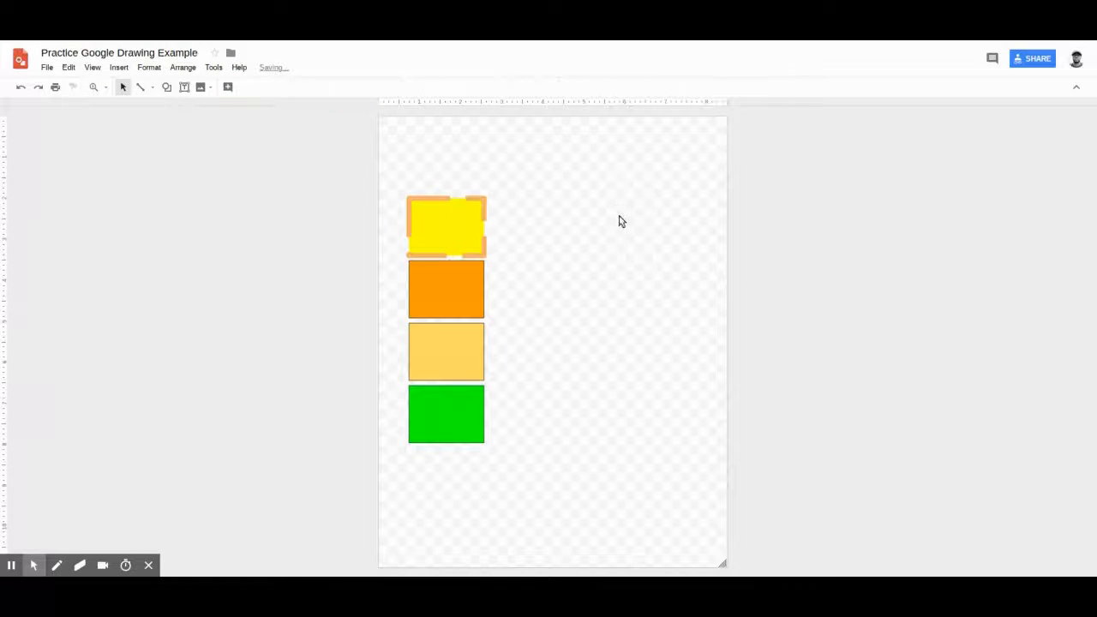
pyautogui.click(573, 231)
# Step: Move the yellow rectangle out of the stack to the upper right area of the page
pyautogui.moveTo(455, 235); pyautogui.dragTo(613, 200)
pyautogui.click(599, 335)
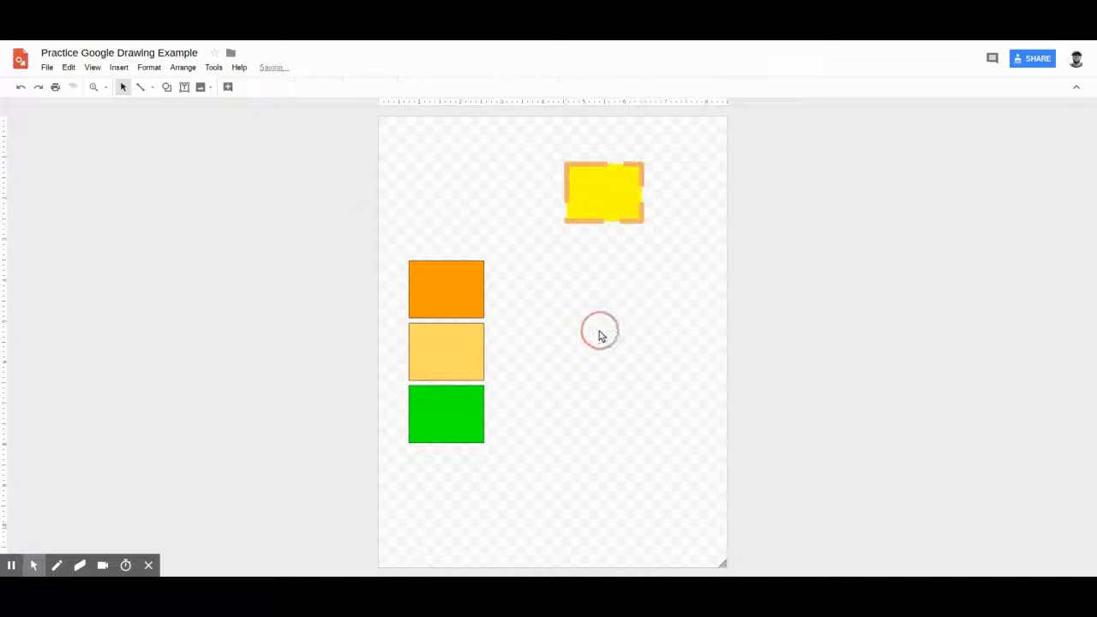
pyautogui.click(595, 213)
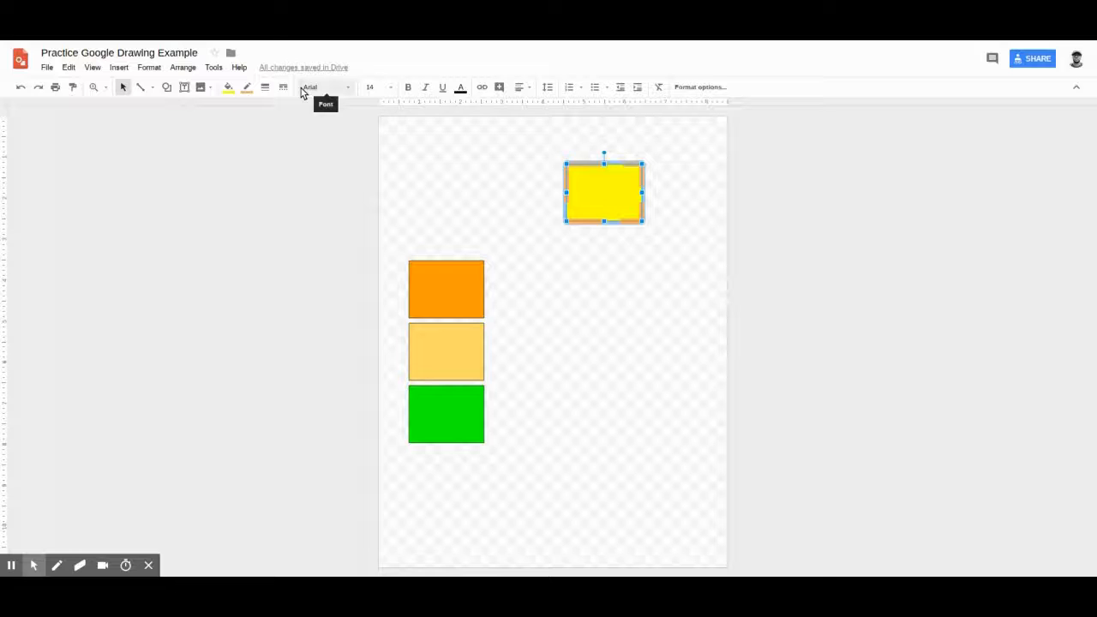
pyautogui.click(529, 269)
# Step: Open the yellow rectangle's format options and collapse the Text fitting and Size & Position sections
pyautogui.click(605, 208)
pyautogui.click(704, 89)
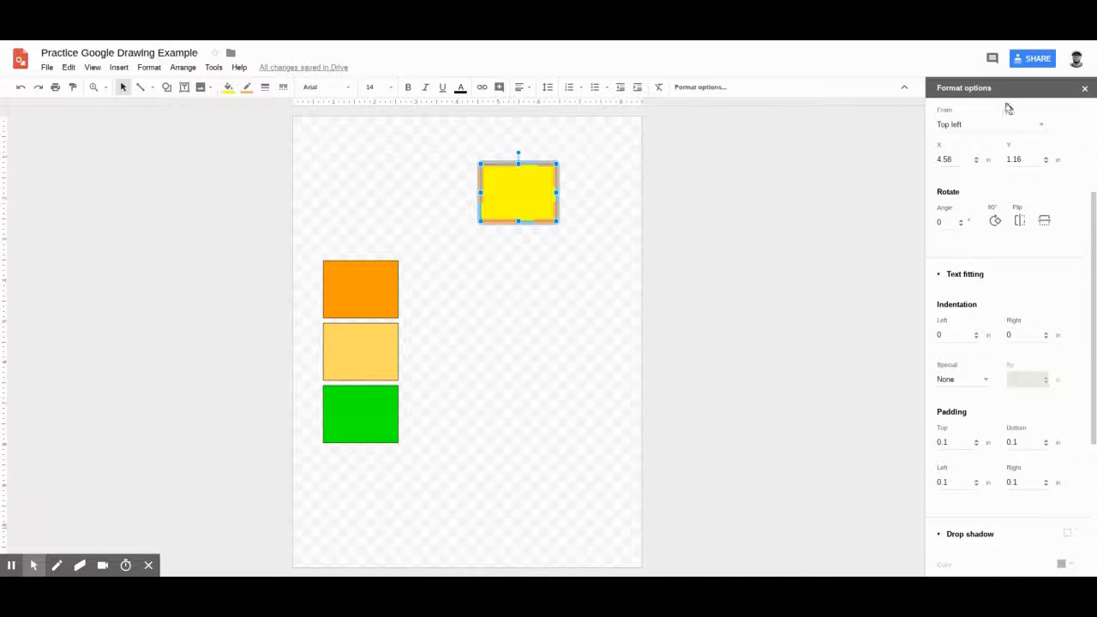
pyautogui.click(948, 281)
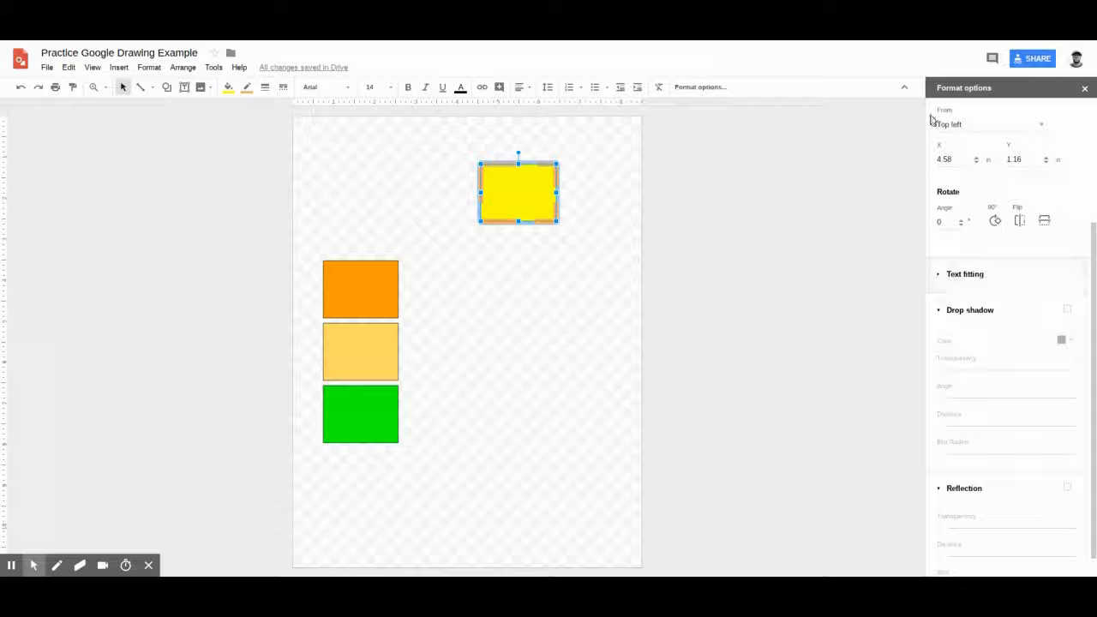
pyautogui.scroll(2, 951, 199)
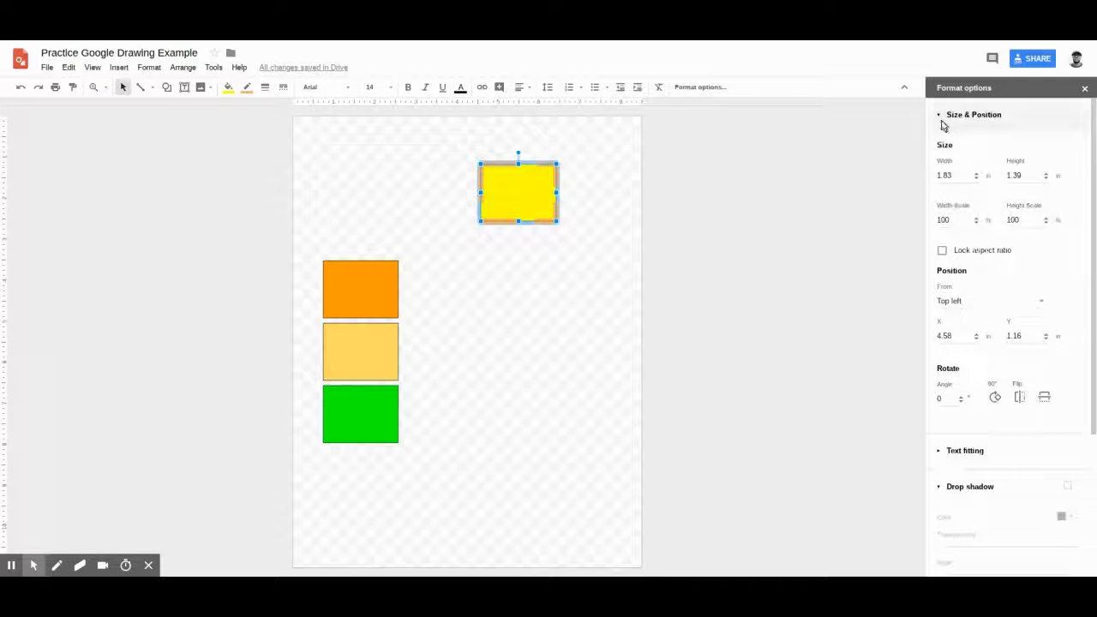
pyautogui.click(940, 115)
# Step: Enable a drop shadow on the yellow rectangle and adjust the shadow's angle, distance and transparency
pyautogui.click(1076, 183)
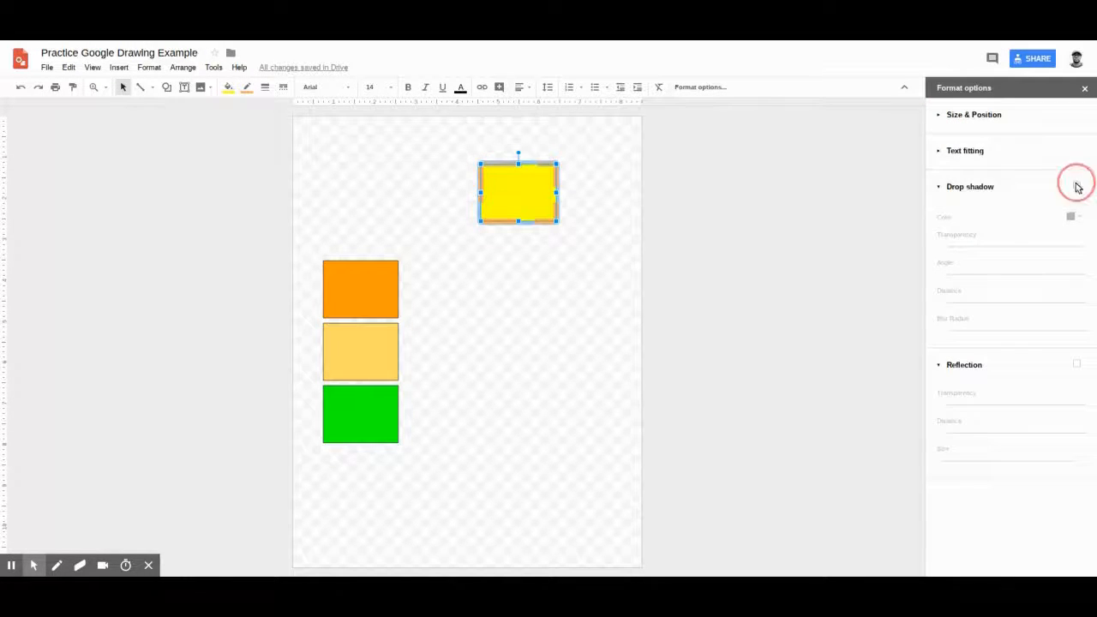
pyautogui.click(480, 308)
pyautogui.click(509, 187)
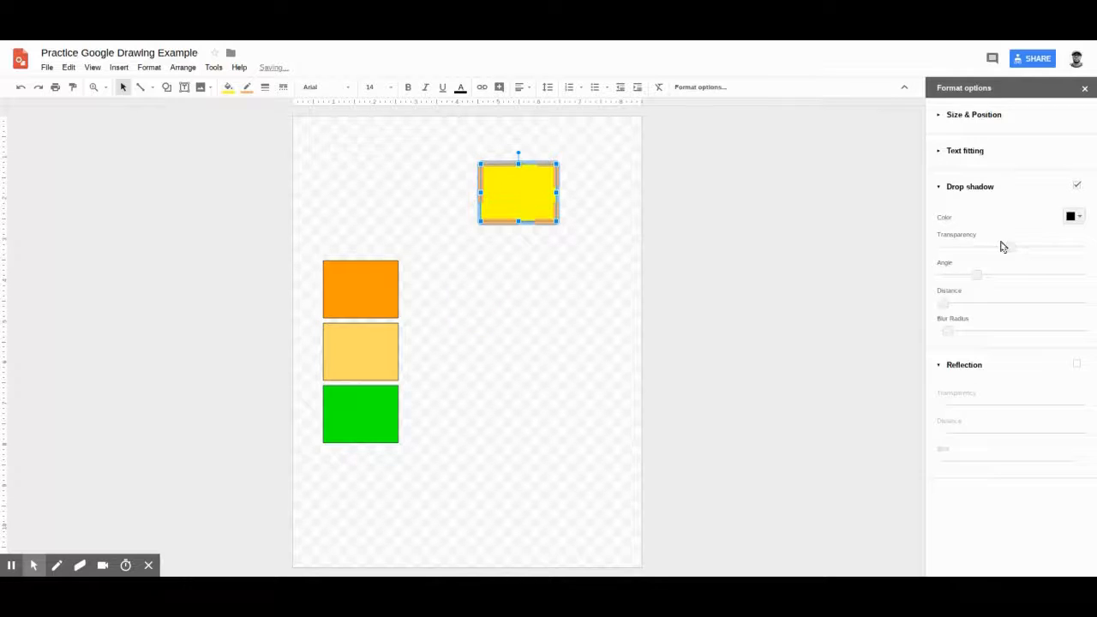
pyautogui.click(978, 276)
pyautogui.click(948, 304)
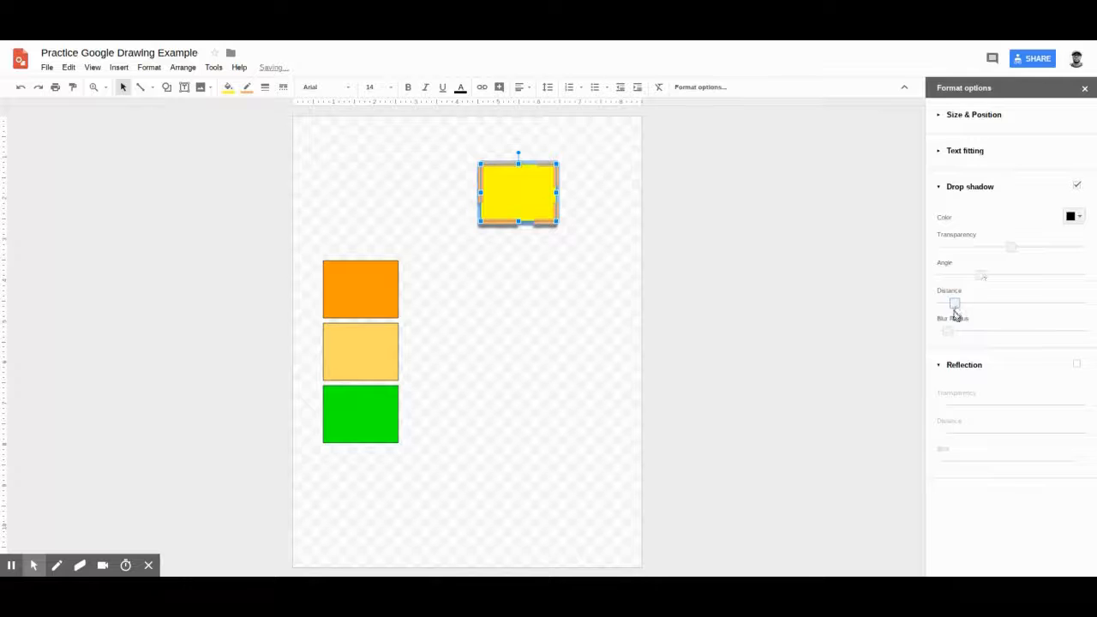
pyautogui.click(1004, 247)
pyautogui.click(532, 312)
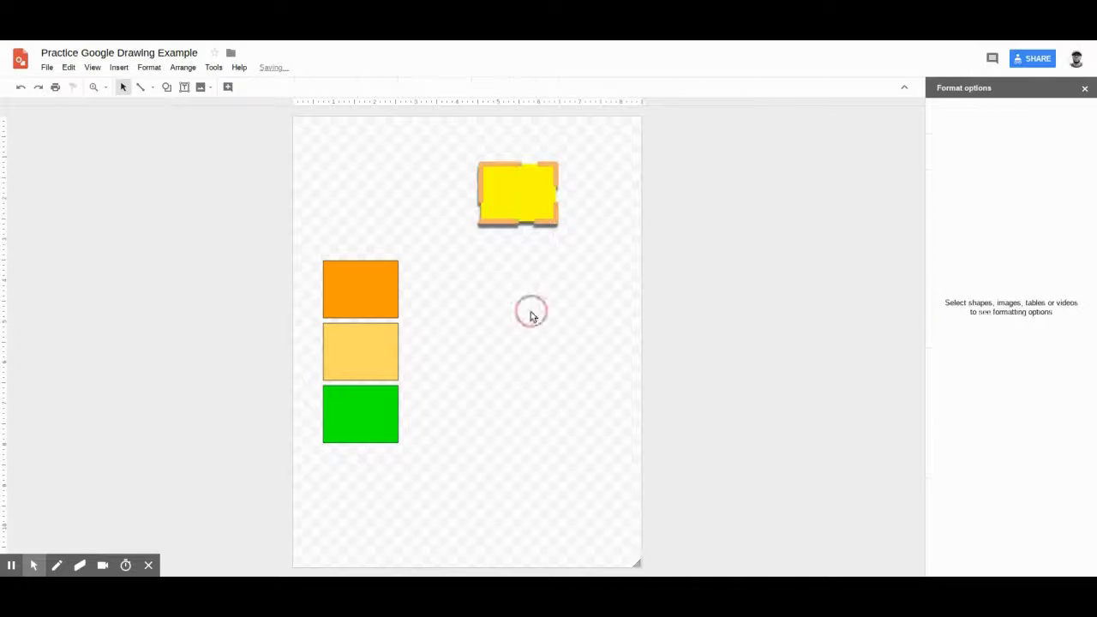
# Step: Add a drop shadow with adjusted angle, distance and blur radius to the three stacked rectangles, and reposition the yellow rectangle near the page's upper middle
pyautogui.moveTo(513, 200); pyautogui.dragTo(369, 197)
pyautogui.moveTo(469, 481); pyautogui.dragTo(310, 239)
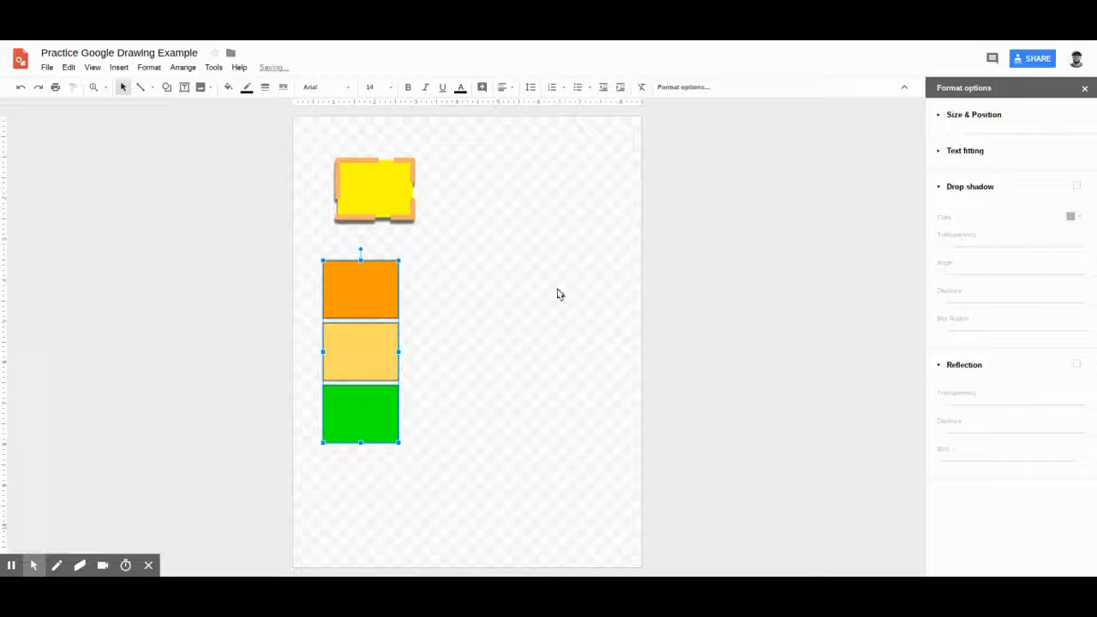
pyautogui.click(1077, 188)
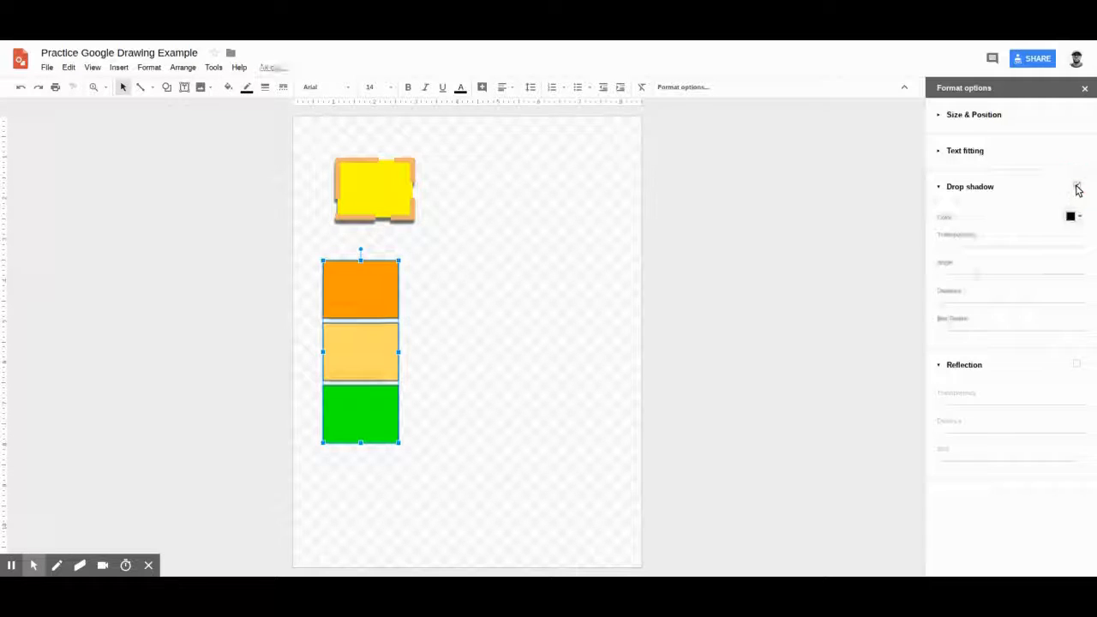
pyautogui.click(988, 275)
pyautogui.click(960, 305)
pyautogui.click(948, 332)
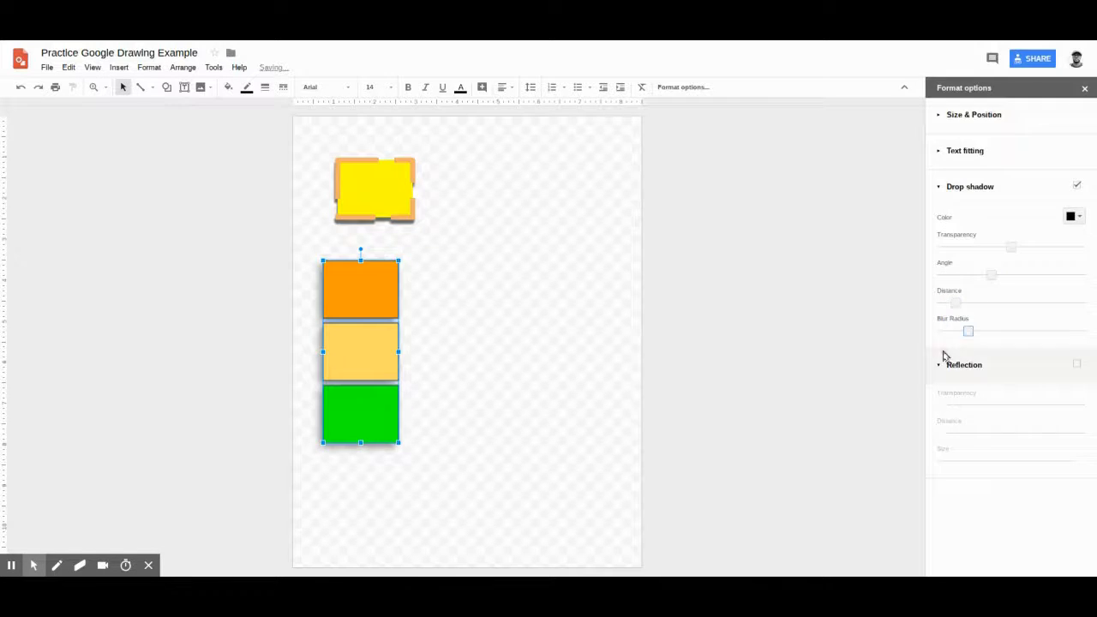
pyautogui.click(446, 338)
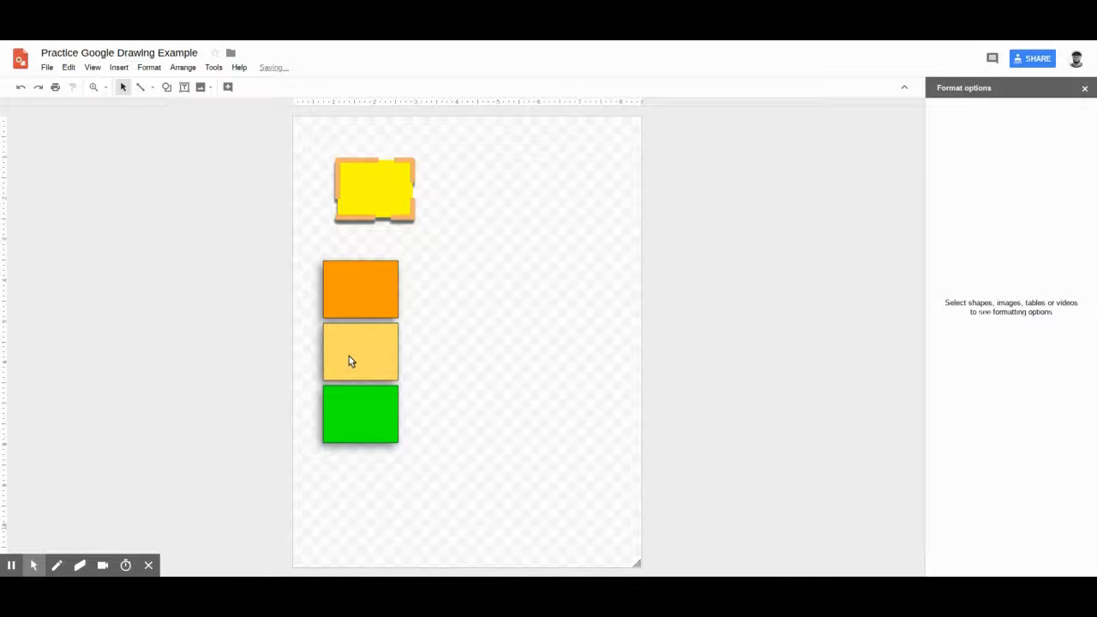
pyautogui.moveTo(362, 191); pyautogui.dragTo(471, 207)
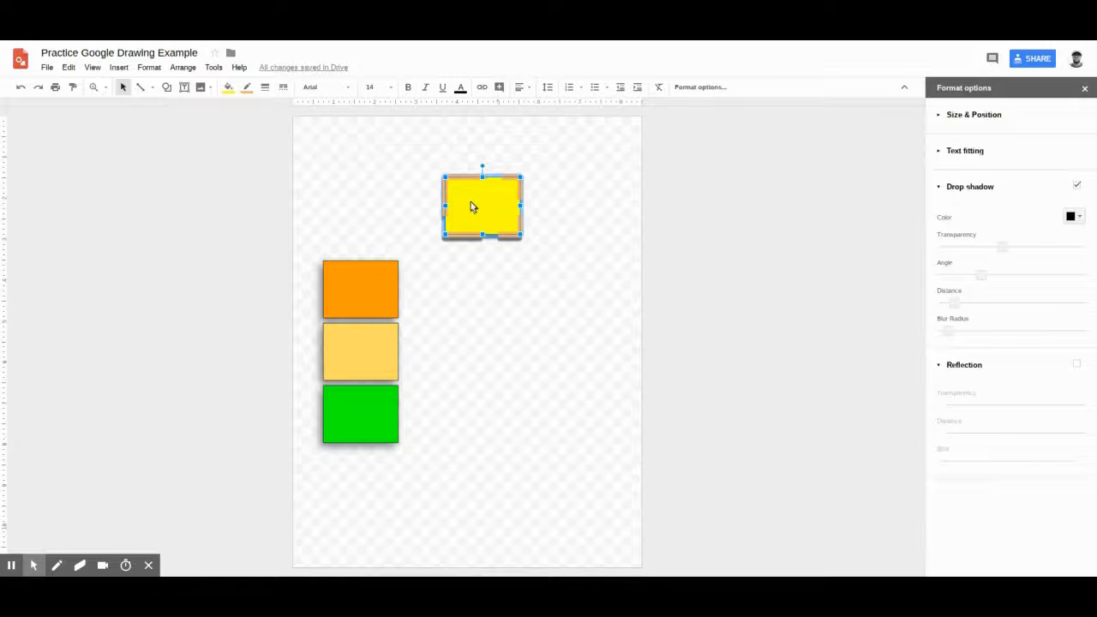
# Step: Draw a large right triangle below the yellow rectangle and shift it slightly upward
pyautogui.click(166, 86)
pyautogui.moveTo(180, 106)
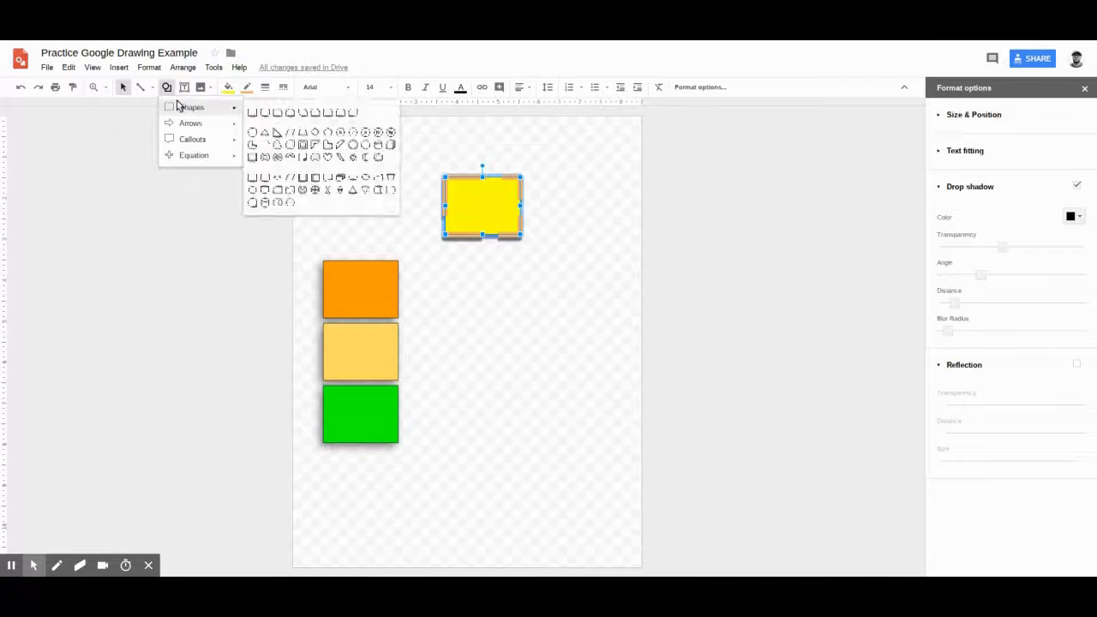
pyautogui.click(276, 132)
pyautogui.moveTo(451, 300); pyautogui.dragTo(592, 447)
pyautogui.click(556, 522)
pyautogui.moveTo(512, 426); pyautogui.dragTo(521, 405)
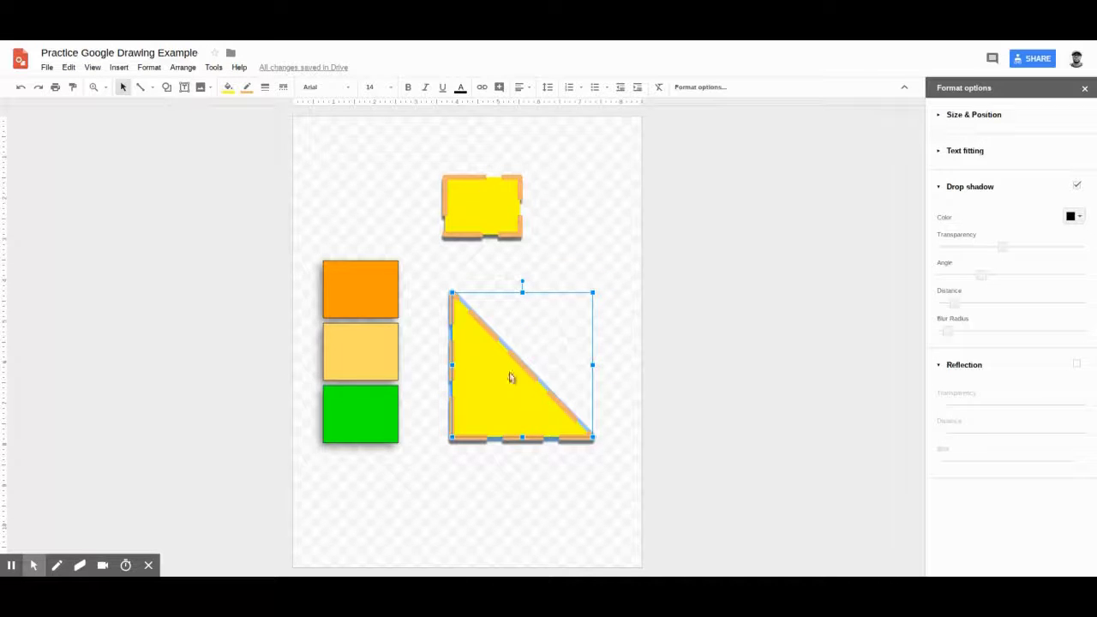
# Step: Fill the right triangle with black and make its border transparent
pyautogui.click(228, 86)
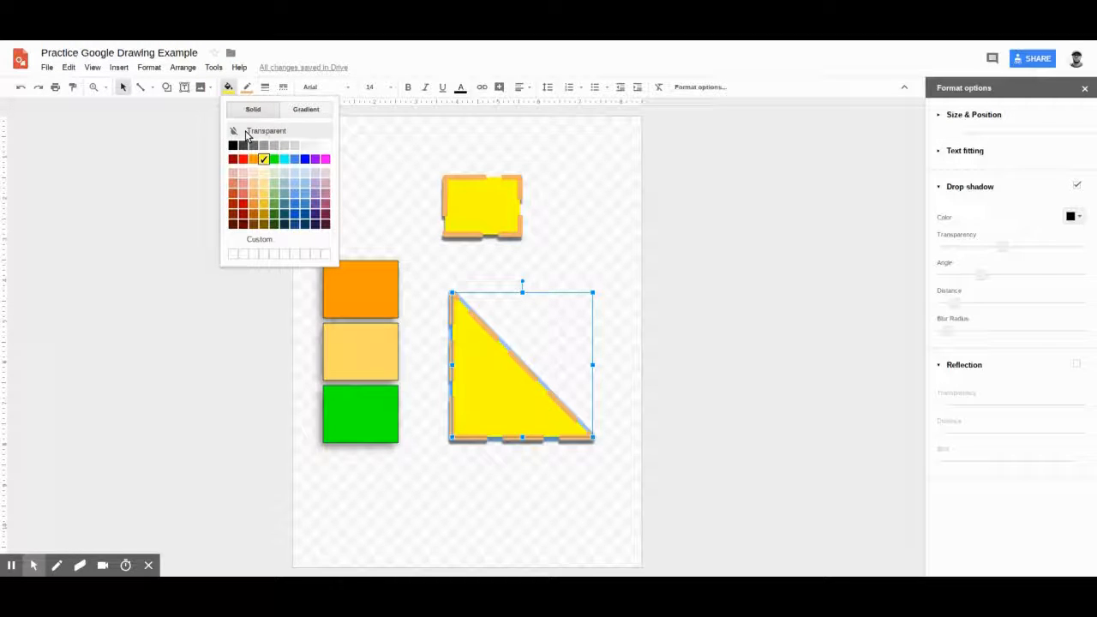
pyautogui.click(233, 145)
pyautogui.click(247, 87)
pyautogui.click(259, 112)
pyautogui.click(592, 221)
# Step: Delete the black right triangle from the page
pyautogui.click(520, 390)
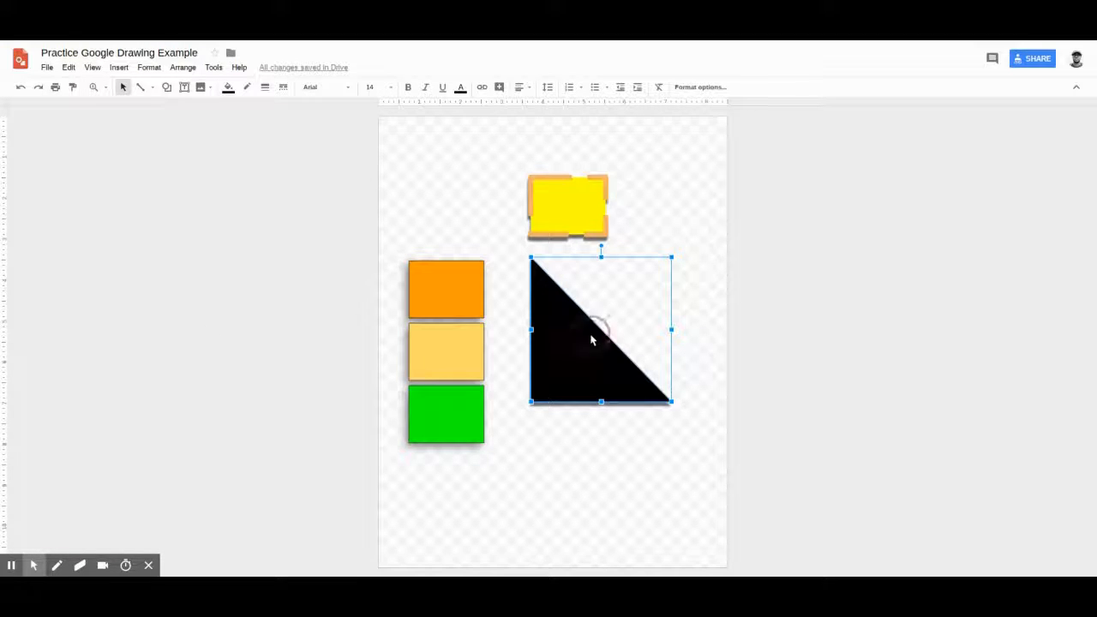
pyautogui.moveTo(611, 356); pyautogui.dragTo(605, 383)
pyautogui.press('Delete')
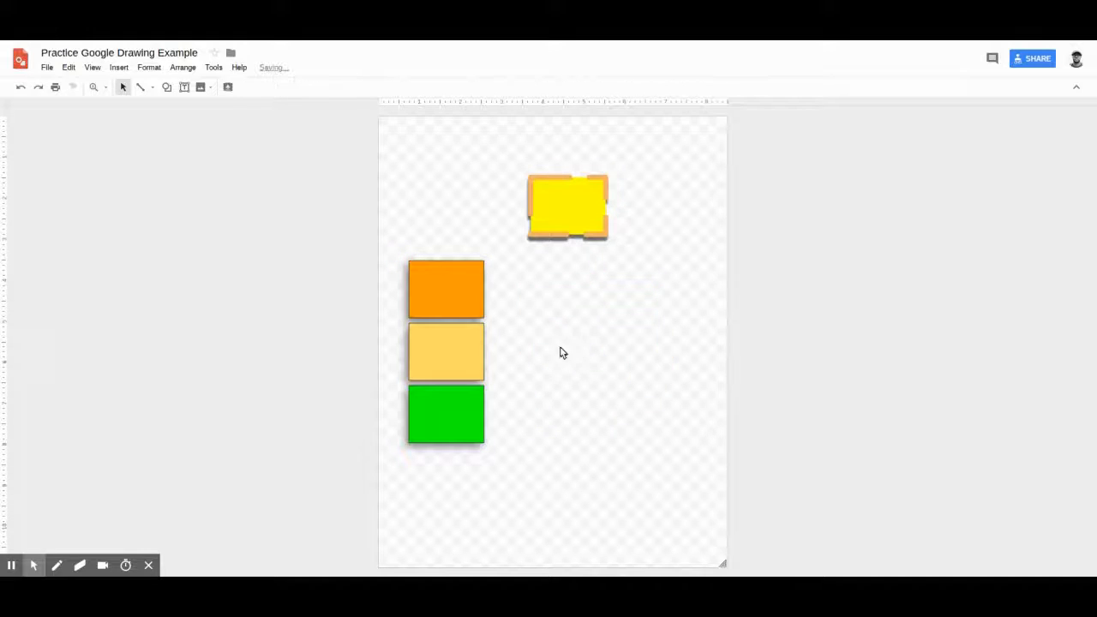
# Step: Insert the classroom photo from Drive into the drawing
pyautogui.click(211, 89)
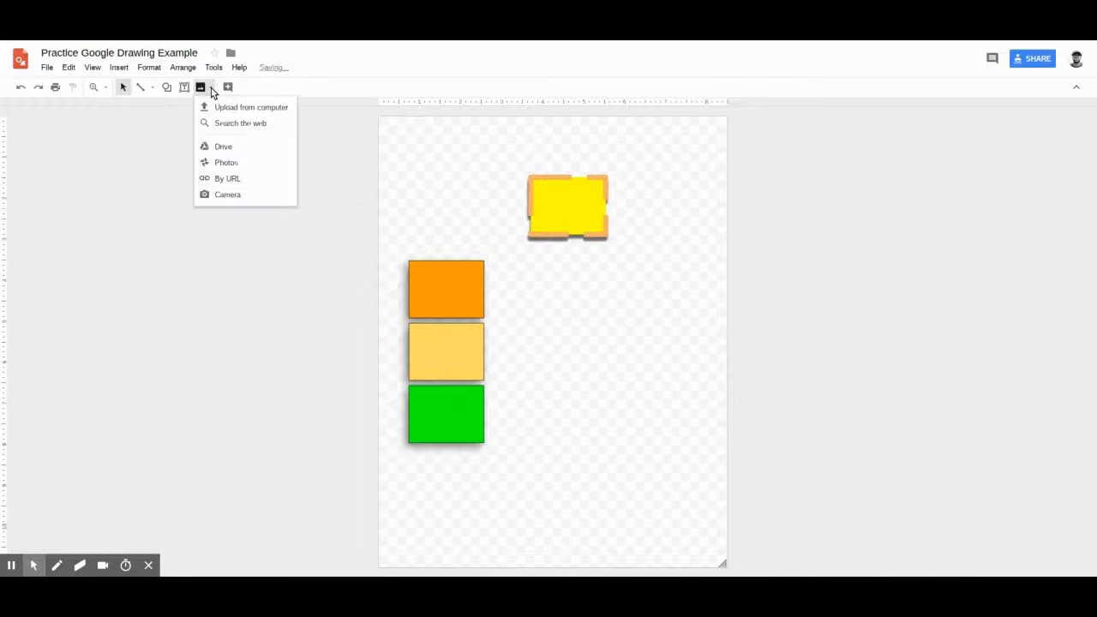
pyautogui.click(221, 147)
pyautogui.doubleClick(1045, 294)
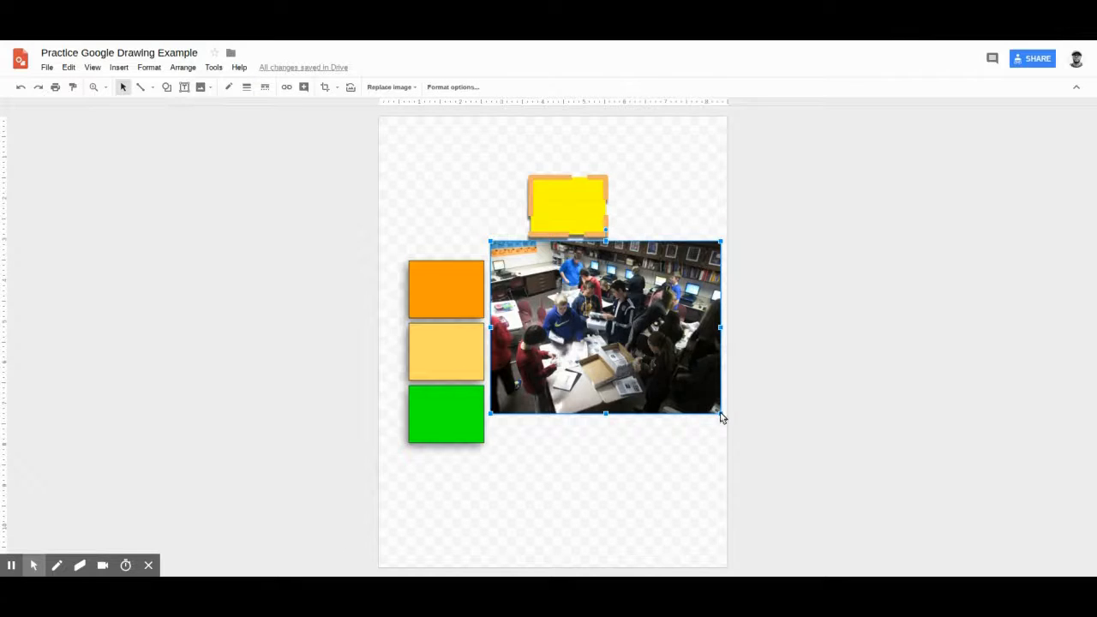
# Step: Shrink the classroom photo slightly and place it beside the rectangle stack, below the yellow rectangle
pyautogui.moveTo(718, 411); pyautogui.dragTo(630, 418)
pyautogui.moveTo(543, 332); pyautogui.dragTo(617, 370)
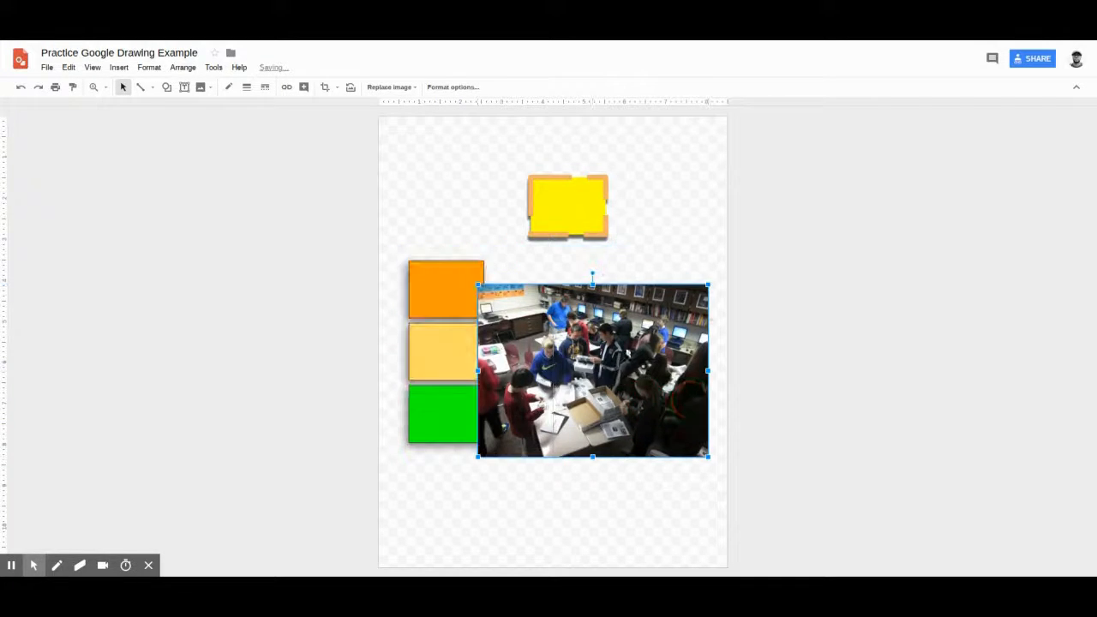
pyautogui.moveTo(478, 290); pyautogui.dragTo(500, 303)
pyautogui.moveTo(561, 356); pyautogui.dragTo(554, 319)
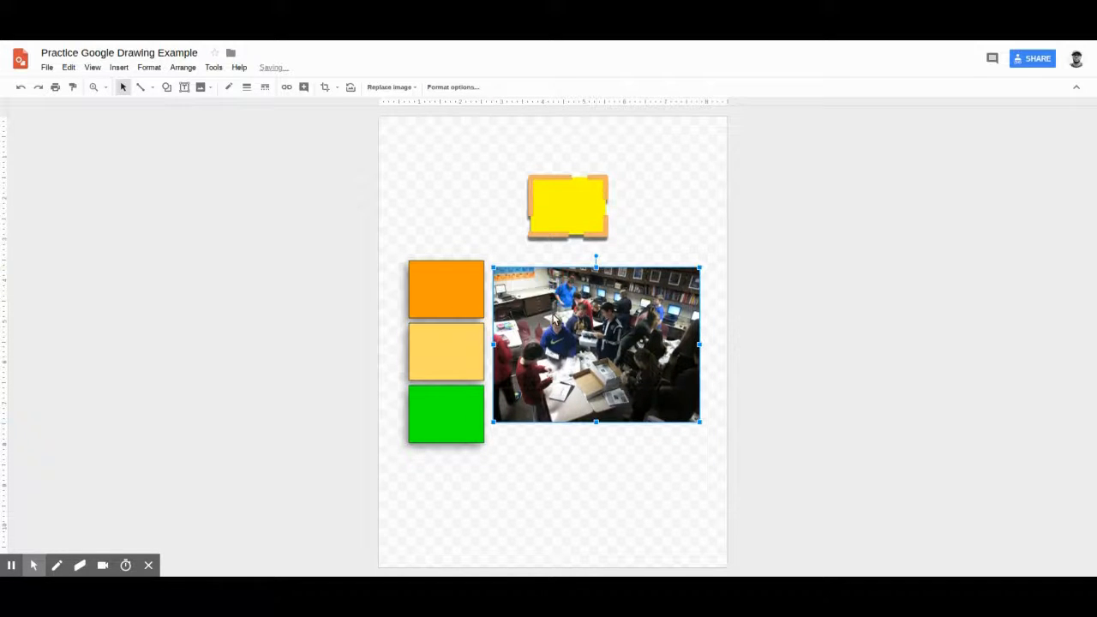
# Step: Crop the classroom photo to an oval shape
pyautogui.click(337, 89)
pyautogui.click(327, 87)
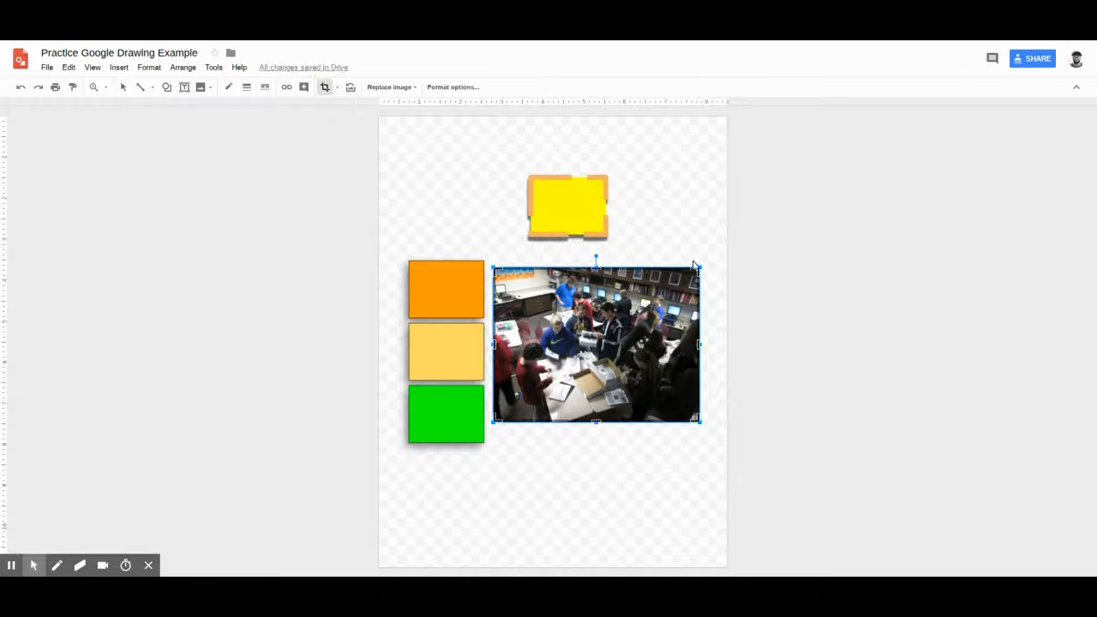
pyautogui.moveTo(699, 346)
pyautogui.mouseDown()
pyautogui.moveTo(641, 346)
pyautogui.moveTo(698, 346)
pyautogui.mouseUp()
pyautogui.click(337, 87)
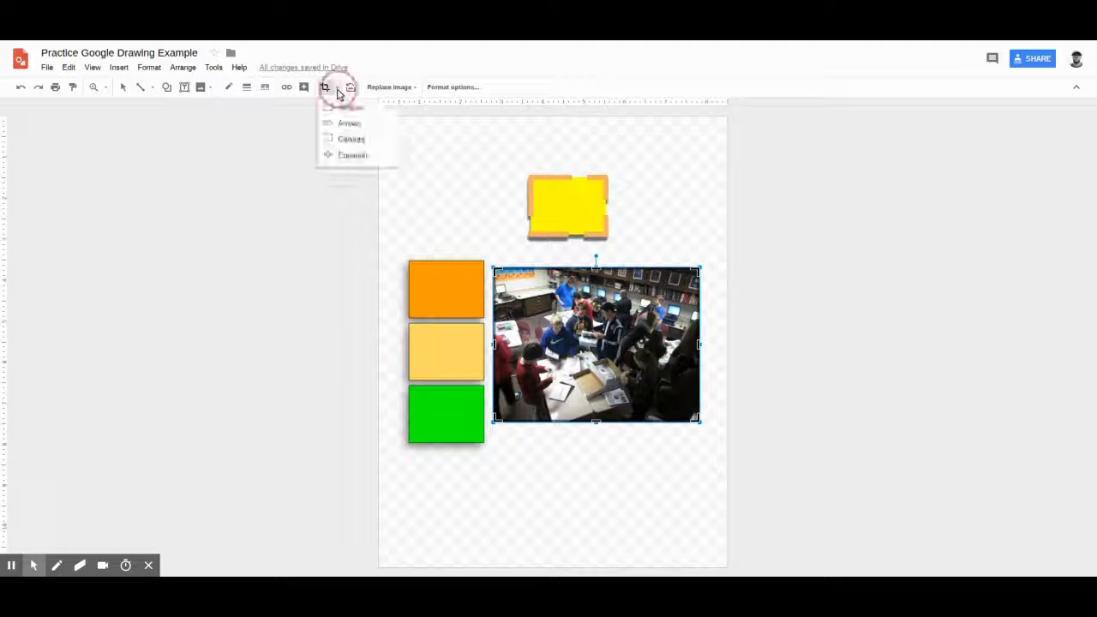
pyautogui.moveTo(341, 110)
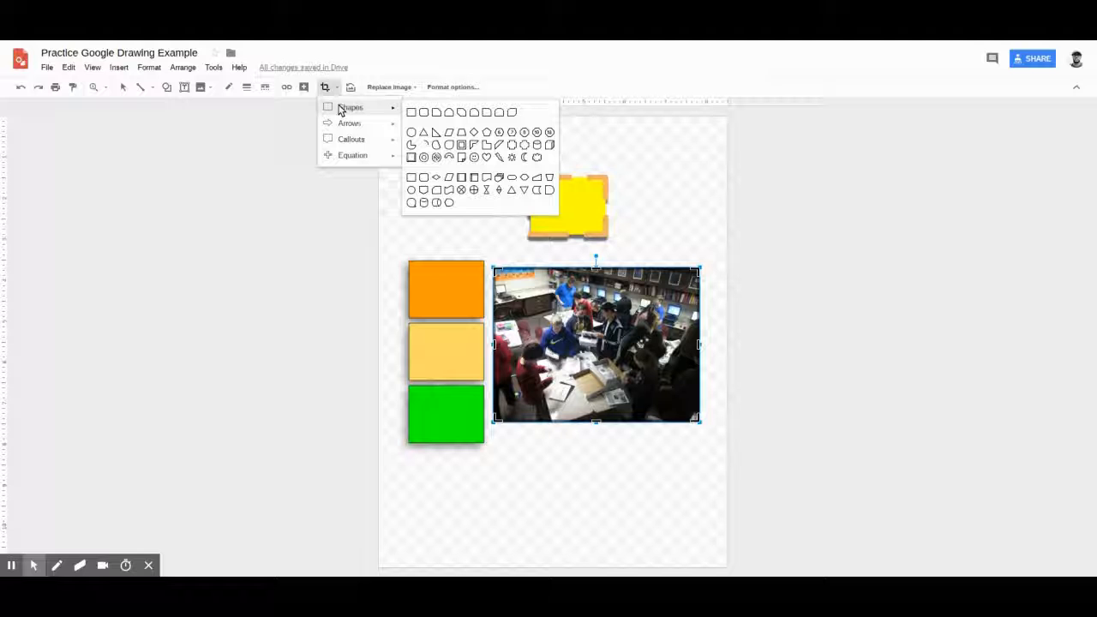
pyautogui.click(413, 135)
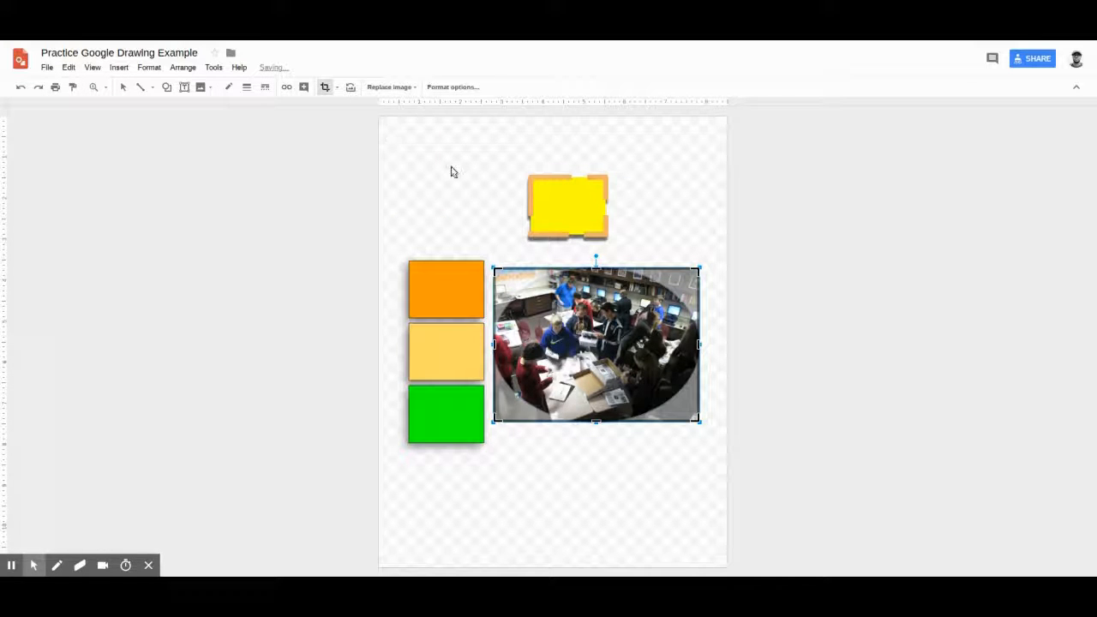
pyautogui.click(647, 520)
pyautogui.click(612, 353)
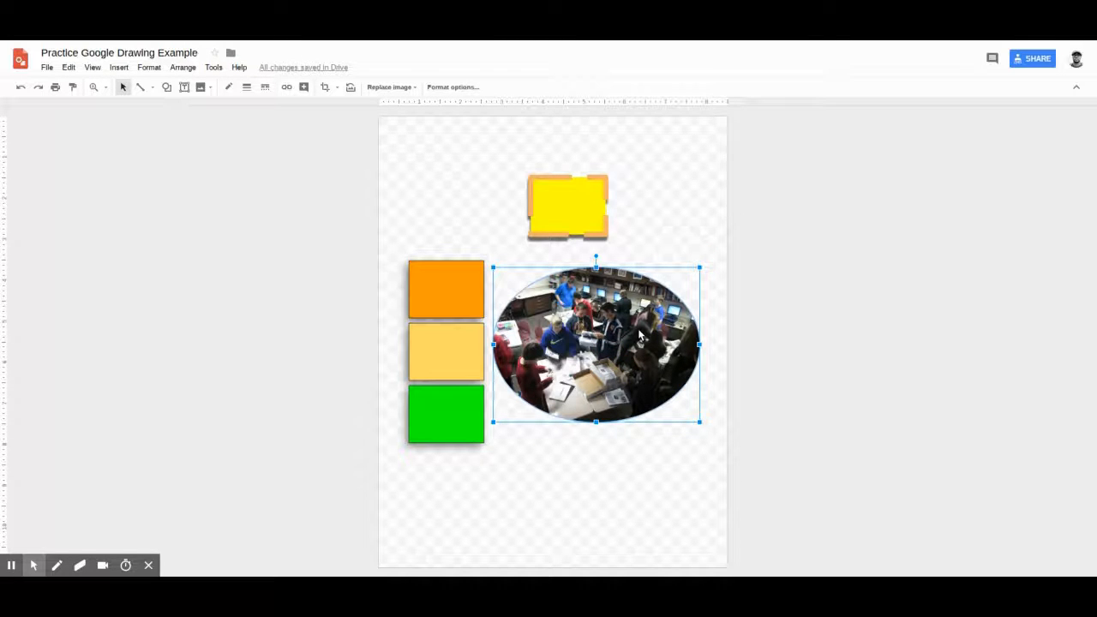
# Step: Crop away the right part of the oval photo so its outline becomes roughly a circle
pyautogui.click(329, 89)
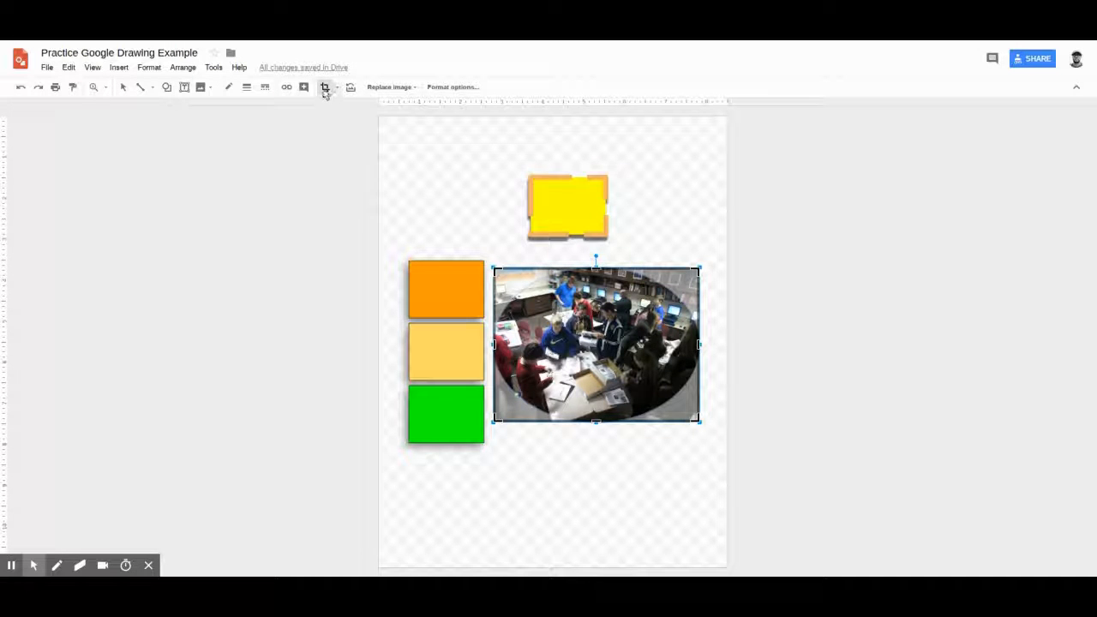
pyautogui.moveTo(701, 351); pyautogui.dragTo(683, 355)
pyautogui.hotkey('ctrl', 'z')
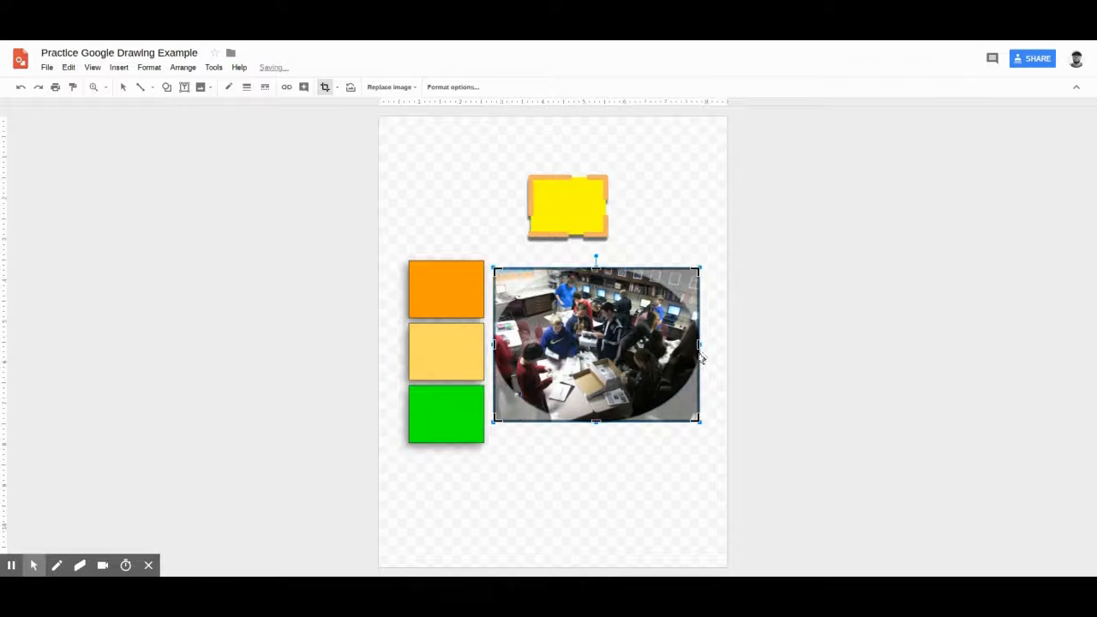
pyautogui.click(700, 346)
pyautogui.click(702, 348)
pyautogui.click(697, 350)
pyautogui.click(649, 351)
pyautogui.moveTo(650, 351); pyautogui.dragTo(634, 349)
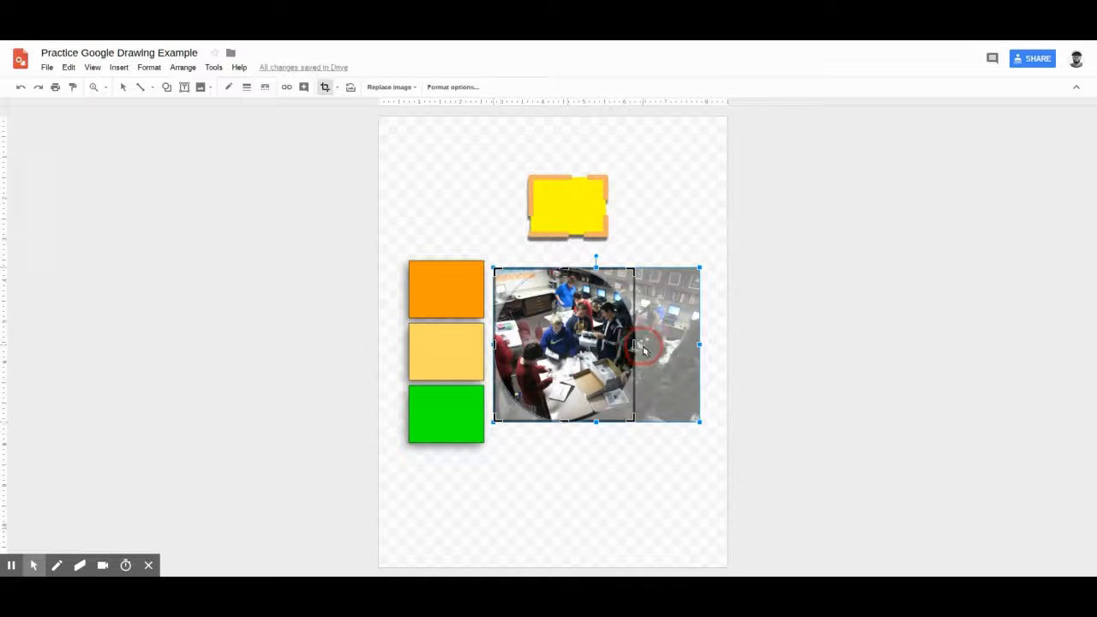
pyautogui.moveTo(634, 349); pyautogui.dragTo(642, 350)
pyautogui.click(627, 515)
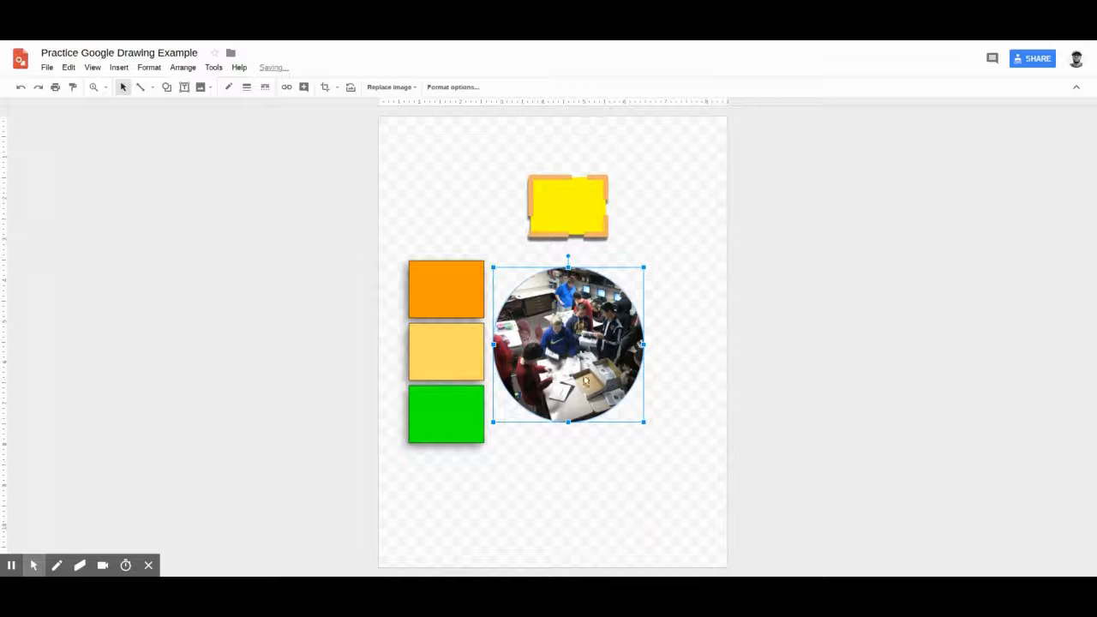
# Step: Enlarge the picture inside the circular crop and reposition it to show the students around the open box
pyautogui.doubleClick(563, 342)
pyautogui.click(594, 522)
pyautogui.doubleClick(586, 340)
pyautogui.moveTo(562, 349); pyautogui.dragTo(559, 359)
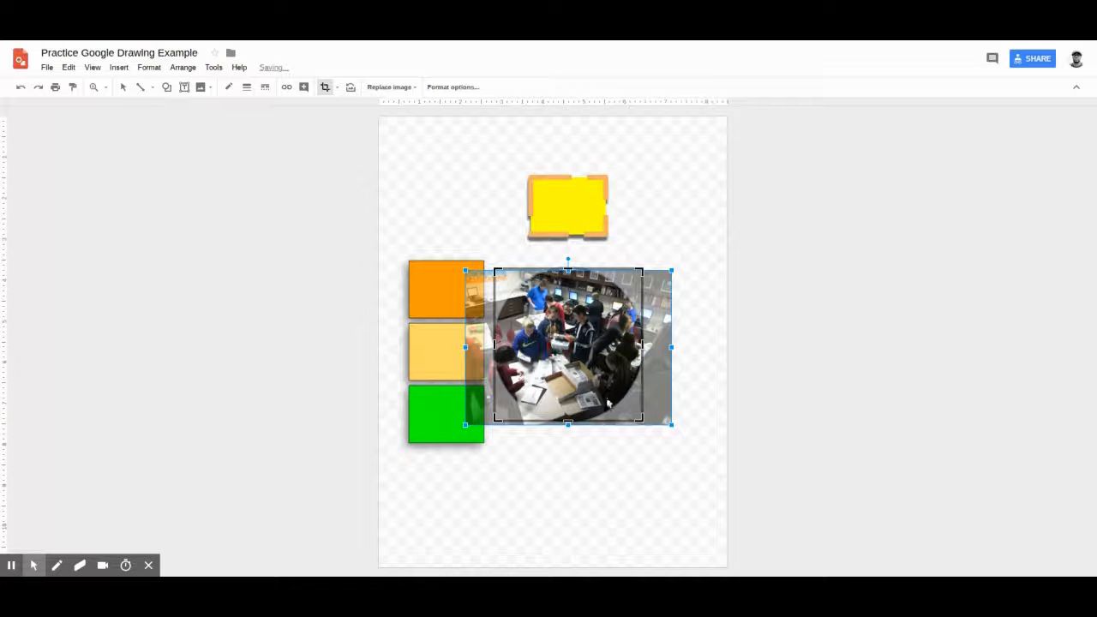
pyautogui.moveTo(674, 430); pyautogui.dragTo(728, 468)
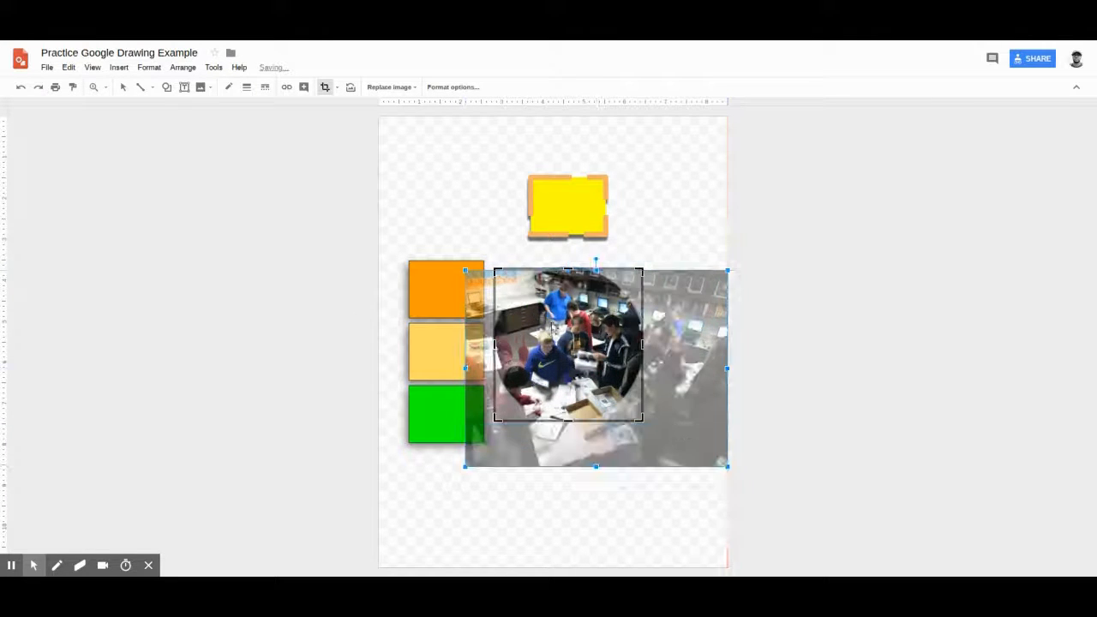
pyautogui.moveTo(561, 340); pyautogui.dragTo(543, 357)
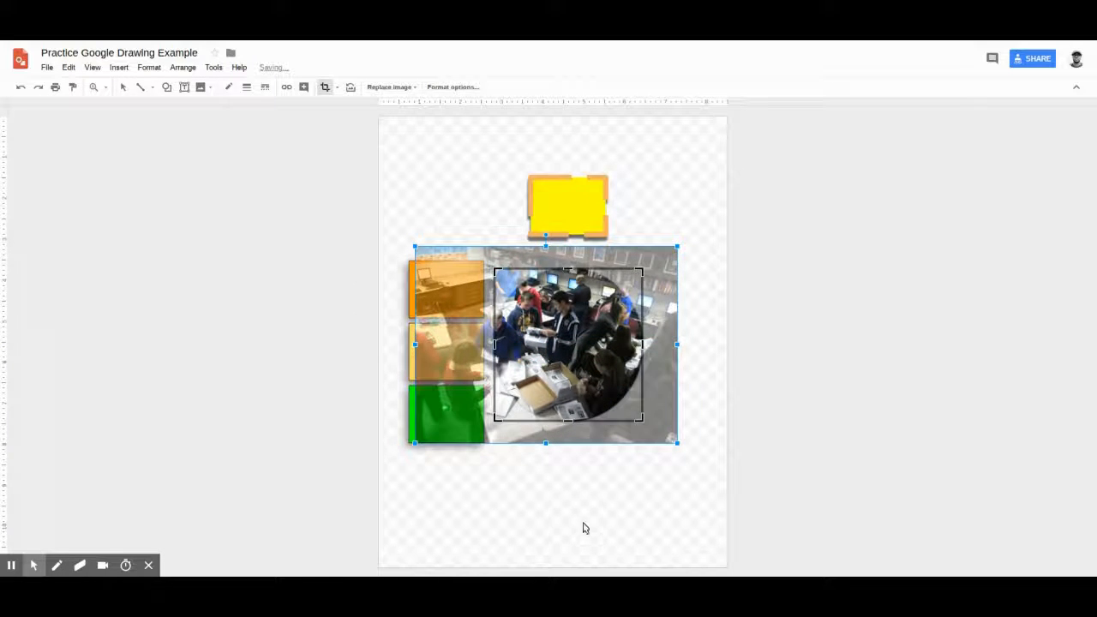
pyautogui.press('Return')
# Step: Add a drop shadow to the circular photo and move it to the lower-right area of the page
pyautogui.click(468, 87)
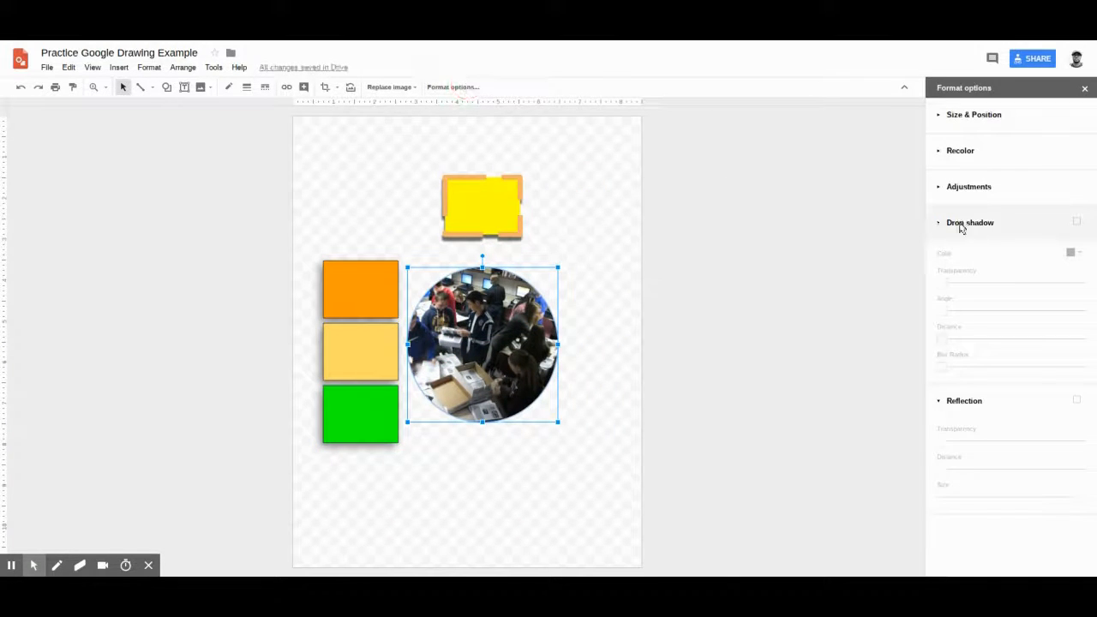
pyautogui.click(1076, 224)
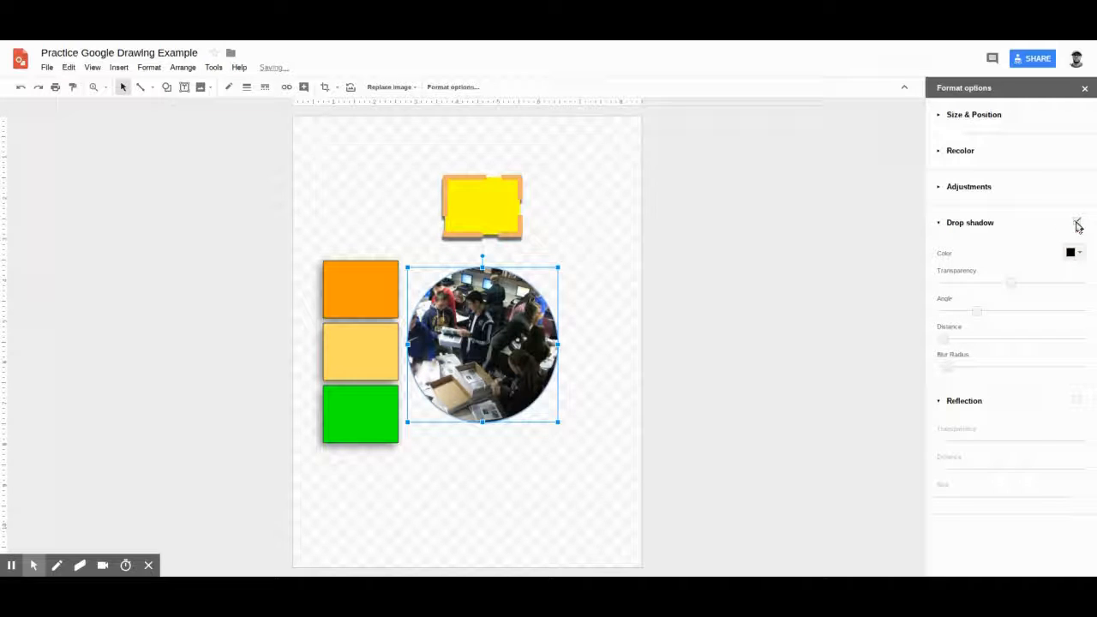
pyautogui.click(639, 410)
pyautogui.moveTo(548, 413); pyautogui.dragTo(601, 509)
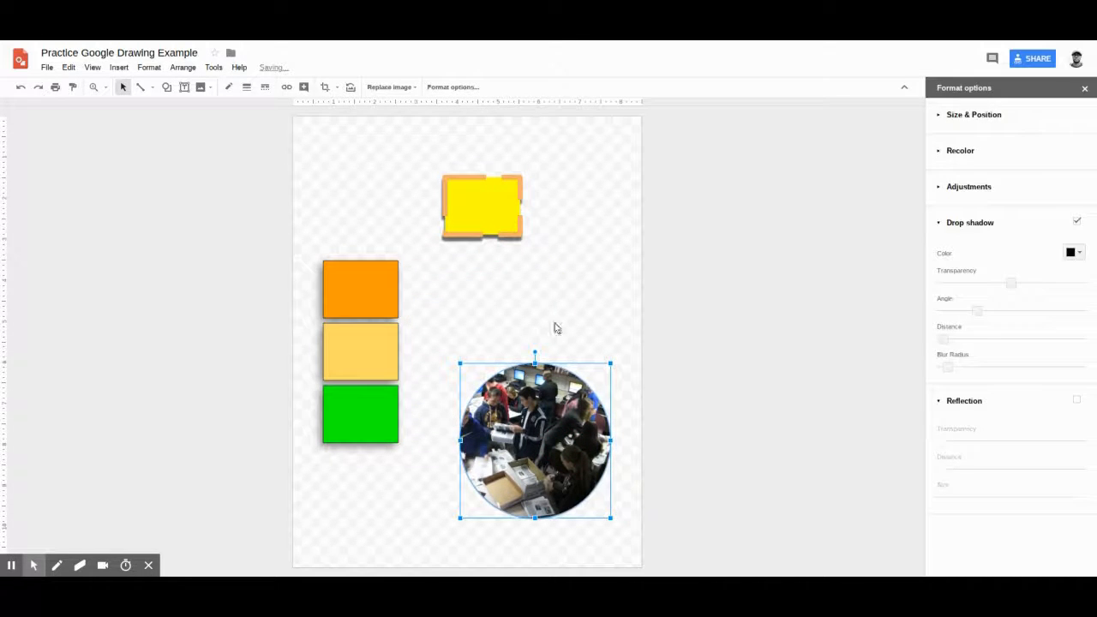
pyautogui.click(564, 304)
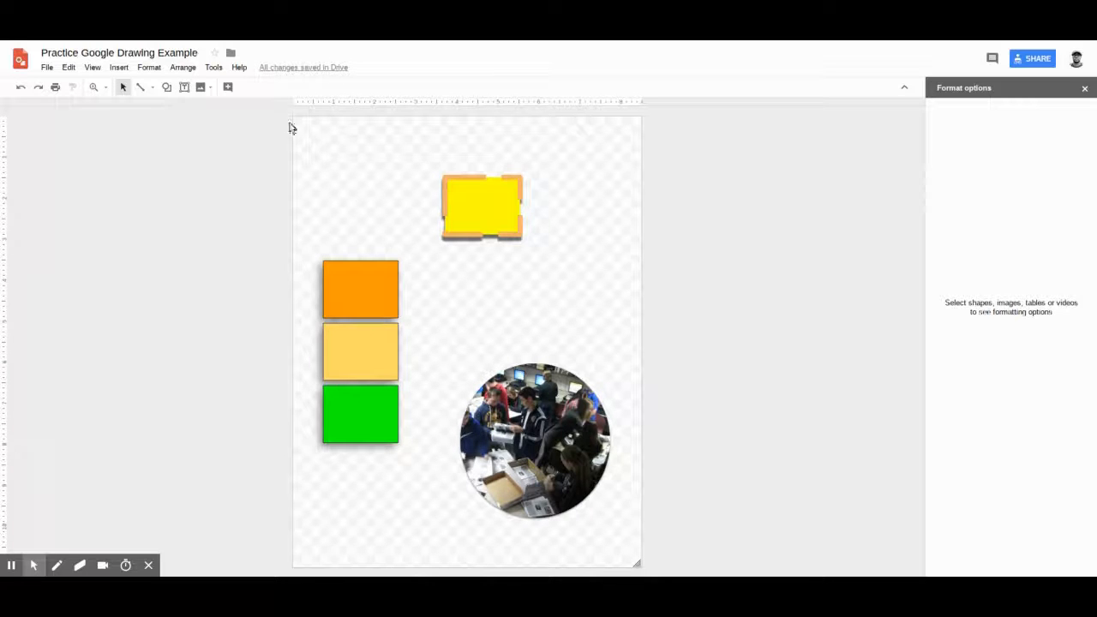
# Step: Change the photo's crop shape to a rounded rectangular callout and move the photo up slightly
pyautogui.click(203, 89)
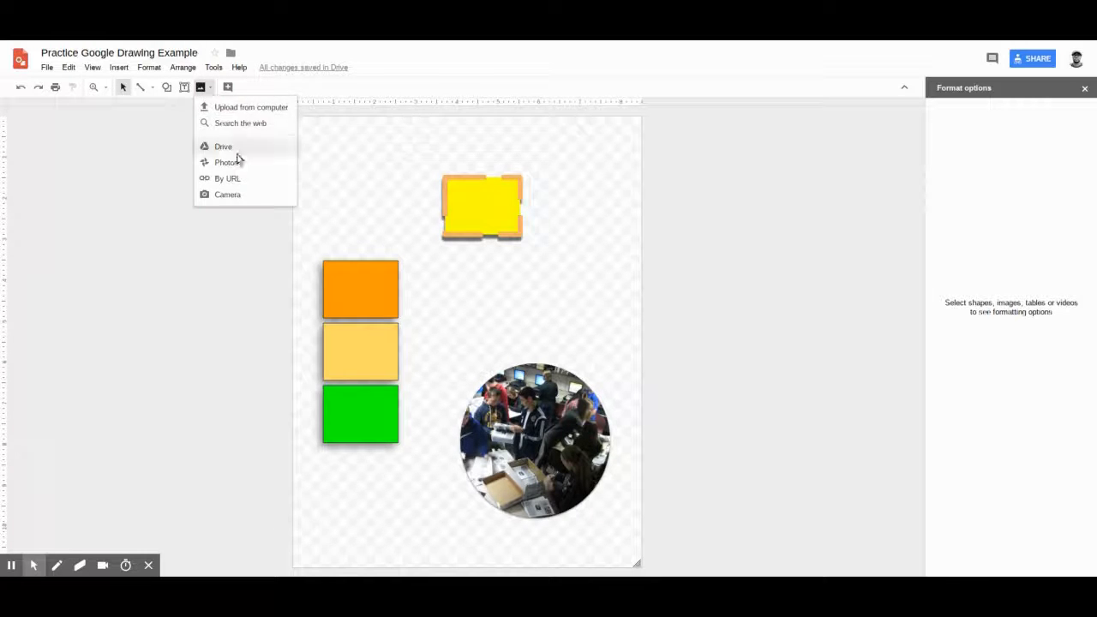
pyautogui.click(475, 467)
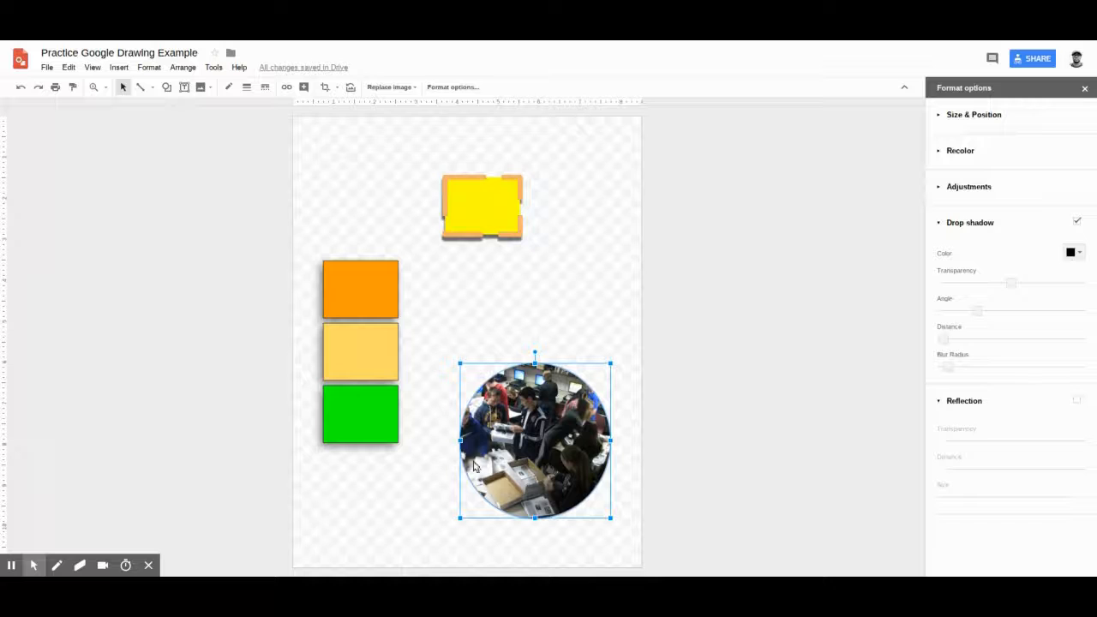
pyautogui.click(336, 87)
pyautogui.moveTo(353, 146)
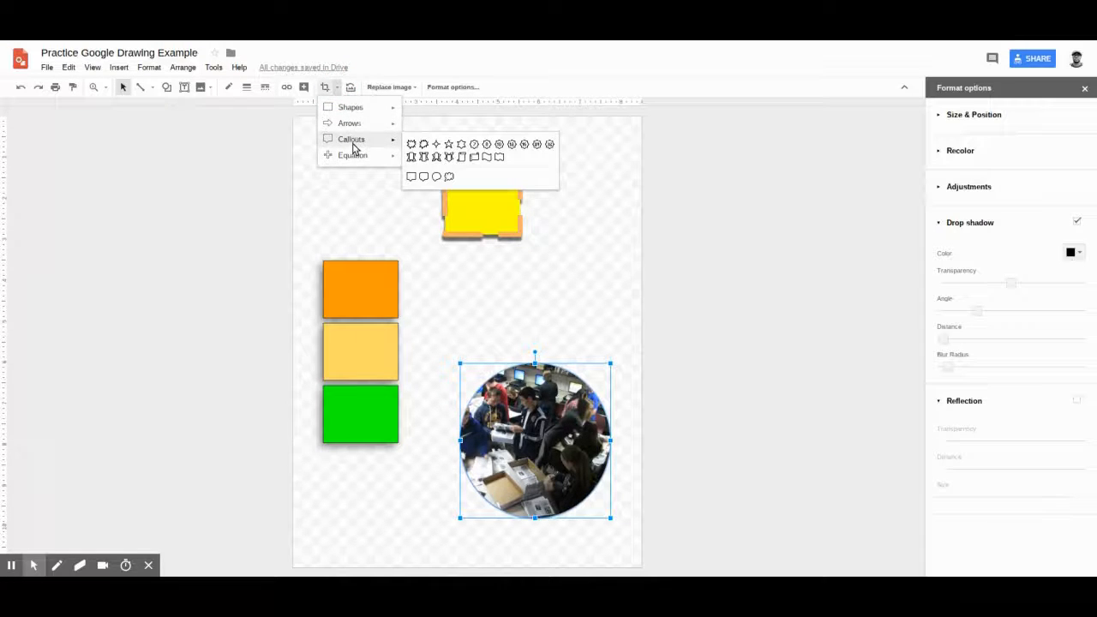
pyautogui.click(423, 176)
pyautogui.click(432, 204)
pyautogui.moveTo(530, 451); pyautogui.dragTo(518, 398)
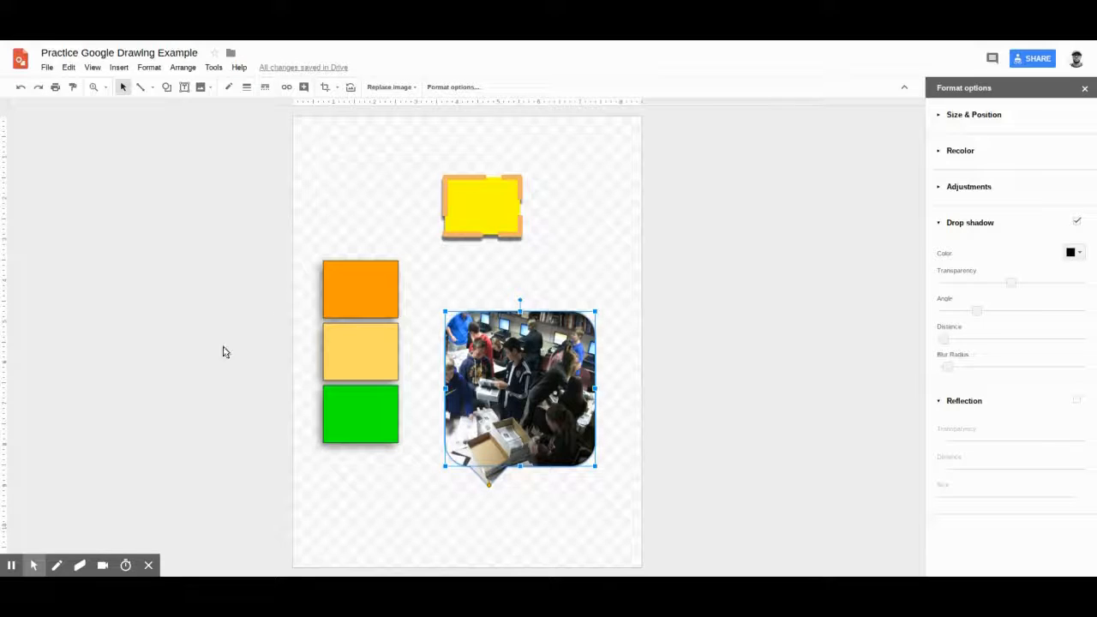
# Step: Draw a nearly horizontal straight line across the top of the page, above the yellow rectangle
pyautogui.click(153, 87)
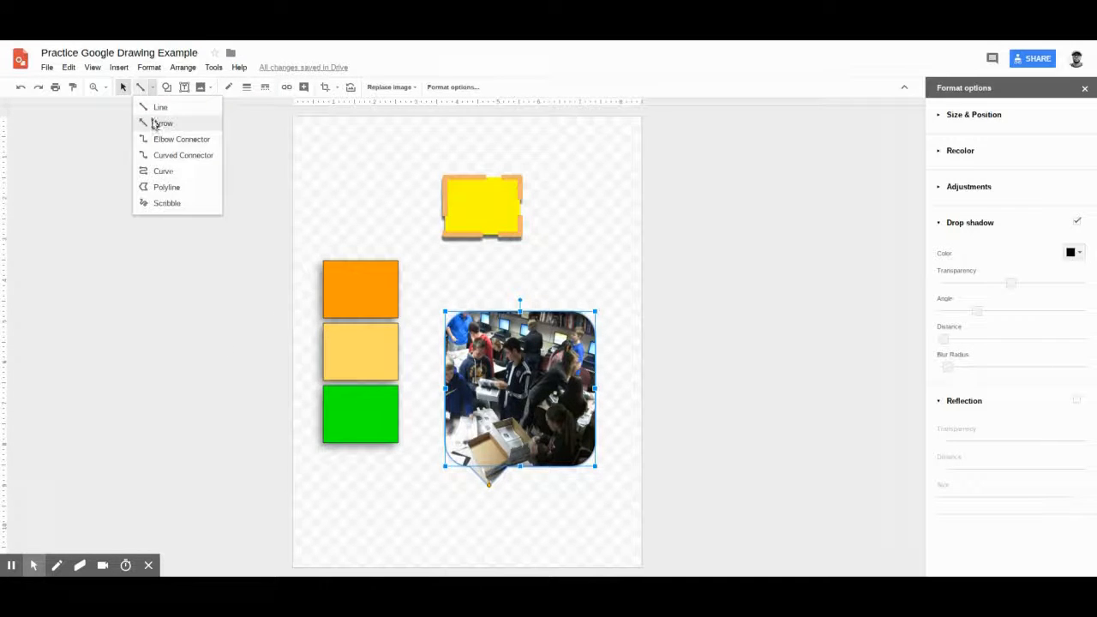
pyautogui.click(154, 109)
pyautogui.moveTo(316, 146); pyautogui.dragTo(567, 150)
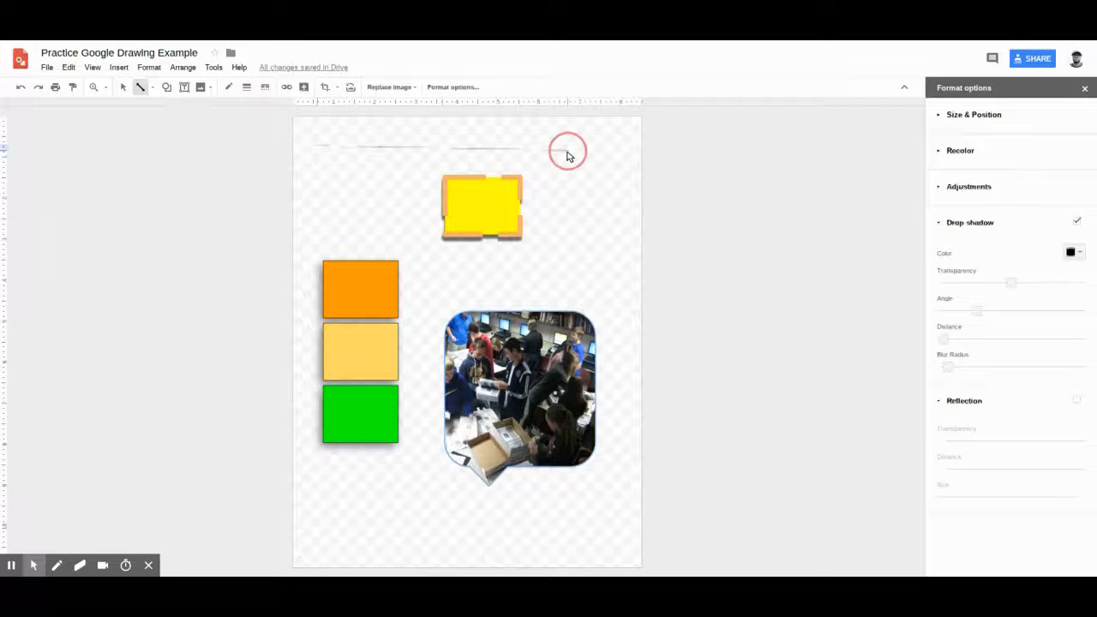
# Step: Draw an arrow down into the orange rectangle, set its weight to 16px and its end to a filled square
pyautogui.click(150, 89)
pyautogui.click(161, 122)
pyautogui.moveTo(358, 192); pyautogui.dragTo(371, 300)
pyautogui.click(246, 88)
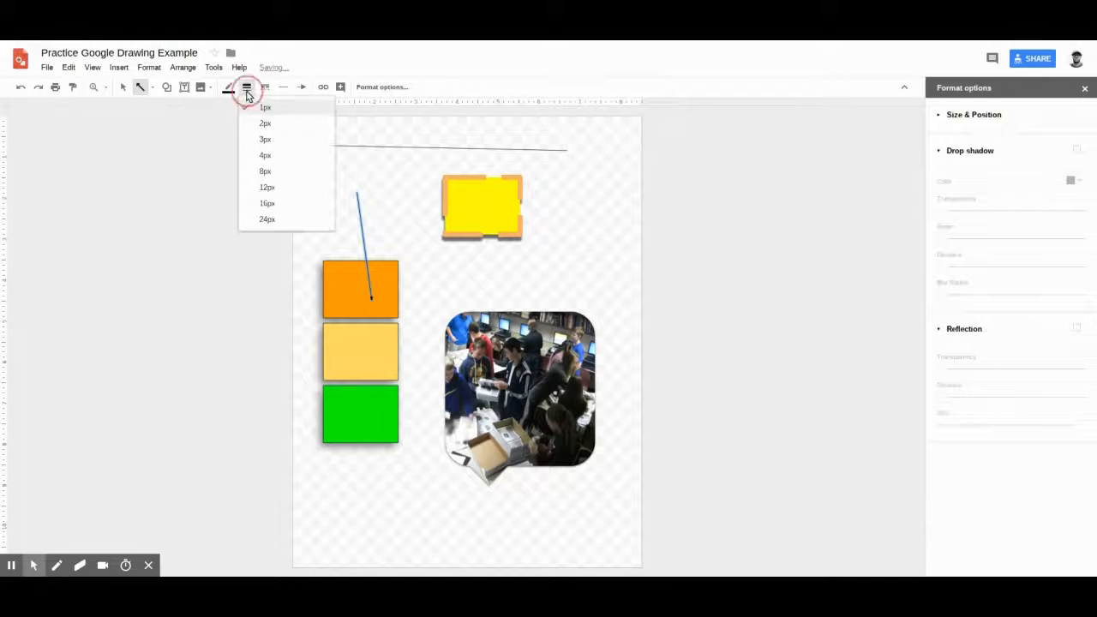
pyautogui.click(282, 207)
pyautogui.click(301, 87)
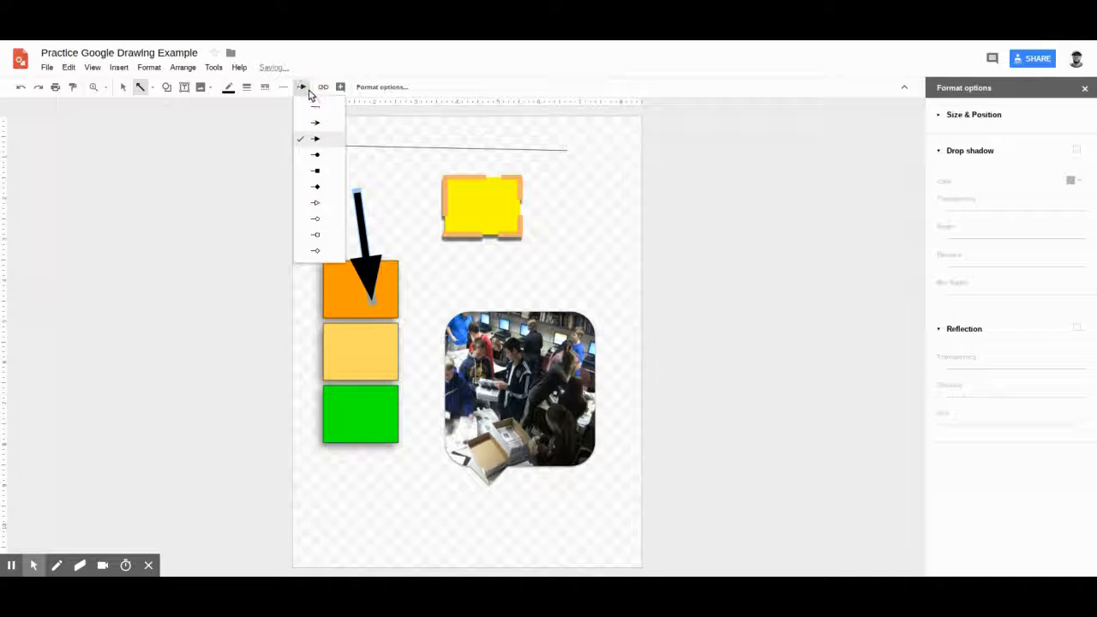
pyautogui.click(318, 170)
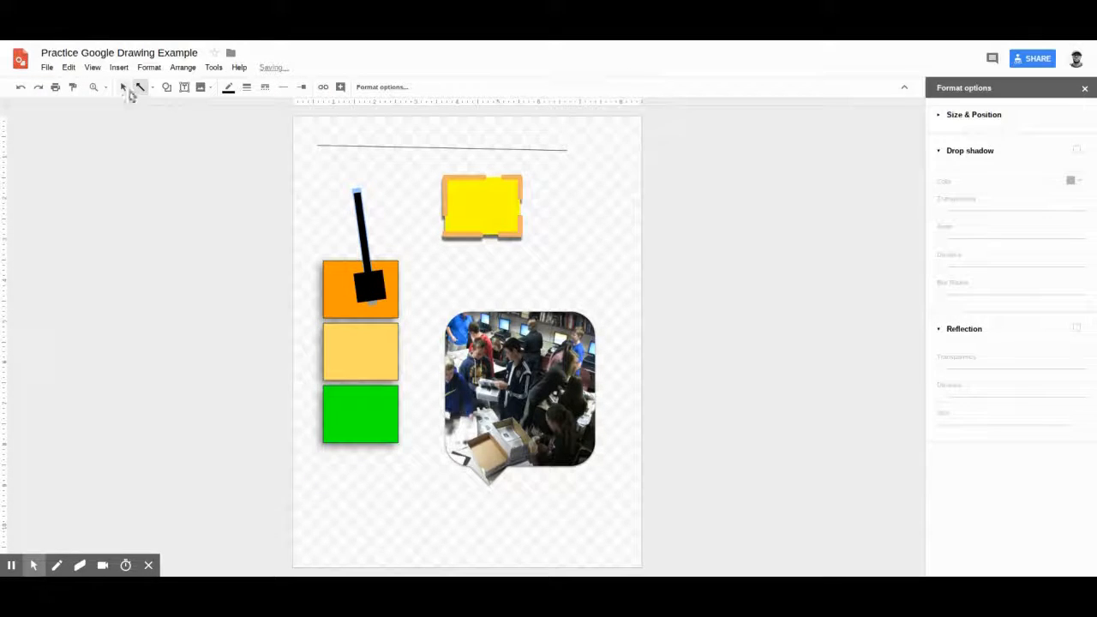
# Step: Draw an elbow connector from the bottom of the green rectangle, ending below it to the right
pyautogui.click(151, 87)
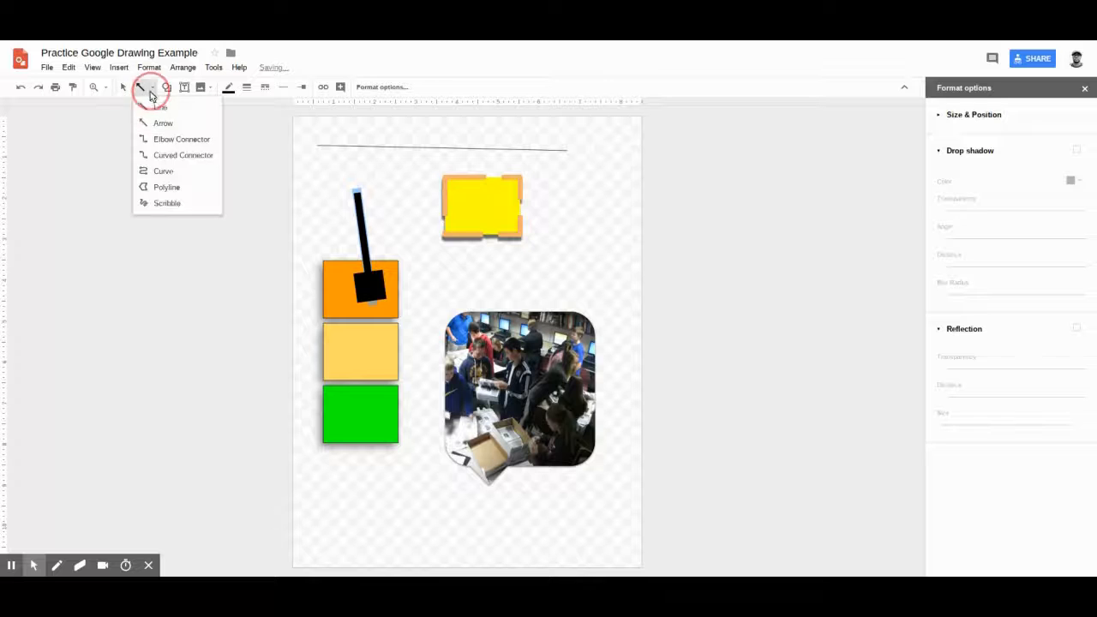
pyautogui.click(165, 138)
pyautogui.moveTo(318, 175)
pyautogui.mouseDown()
pyautogui.moveTo(457, 319)
pyautogui.moveTo(396, 470)
pyautogui.mouseUp()
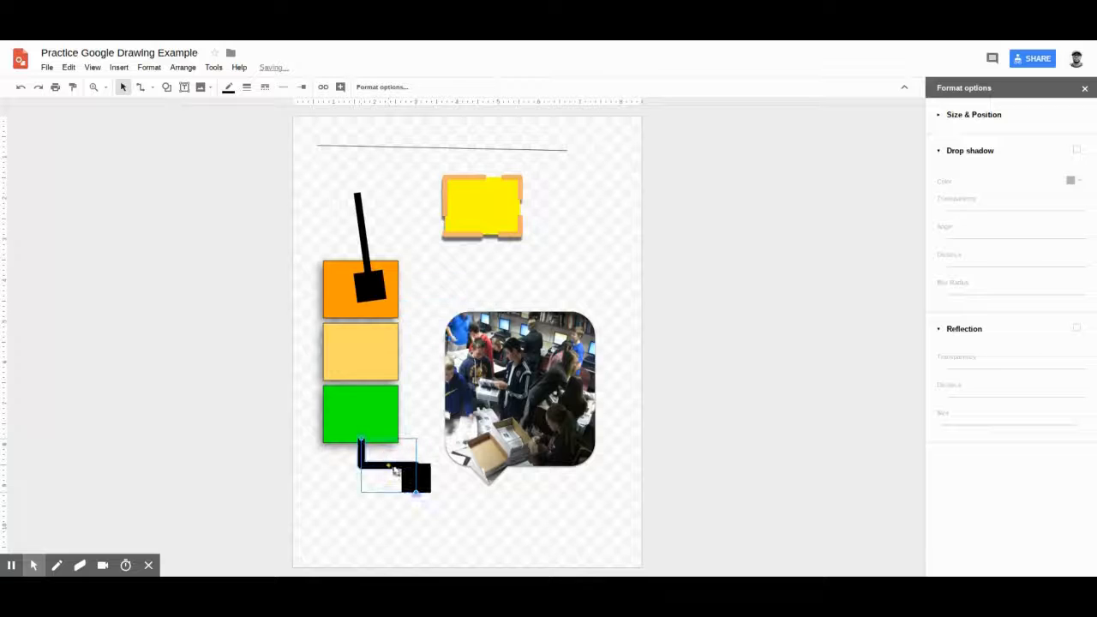
pyautogui.click(151, 91)
pyautogui.click(163, 183)
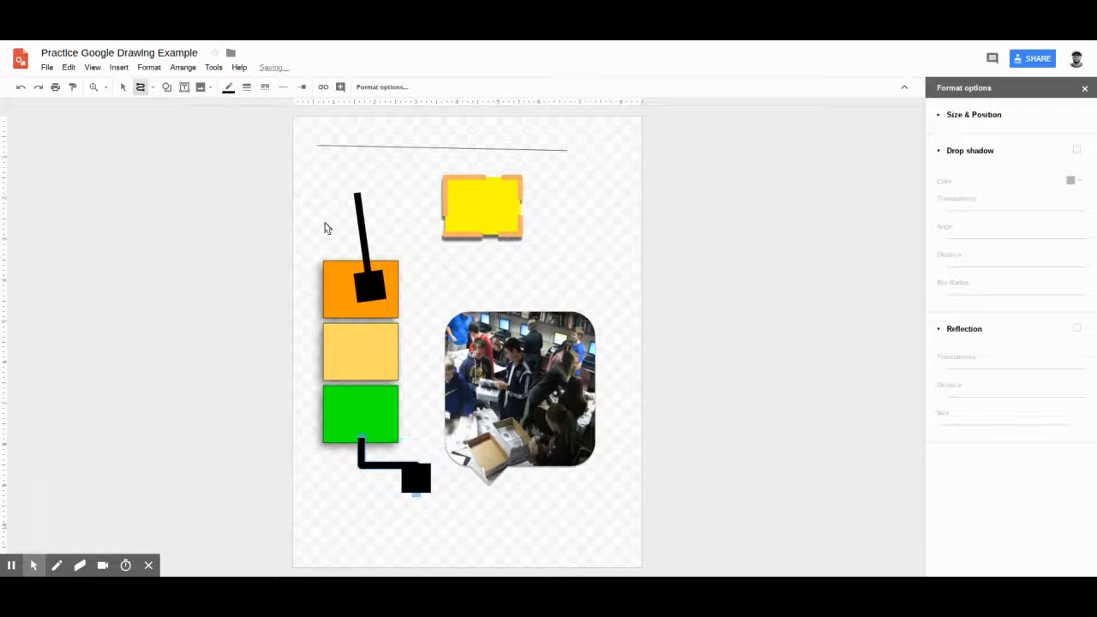
pyautogui.click(341, 178)
pyautogui.click(430, 278)
pyautogui.click(556, 243)
pyautogui.click(360, 149)
pyautogui.click(349, 193)
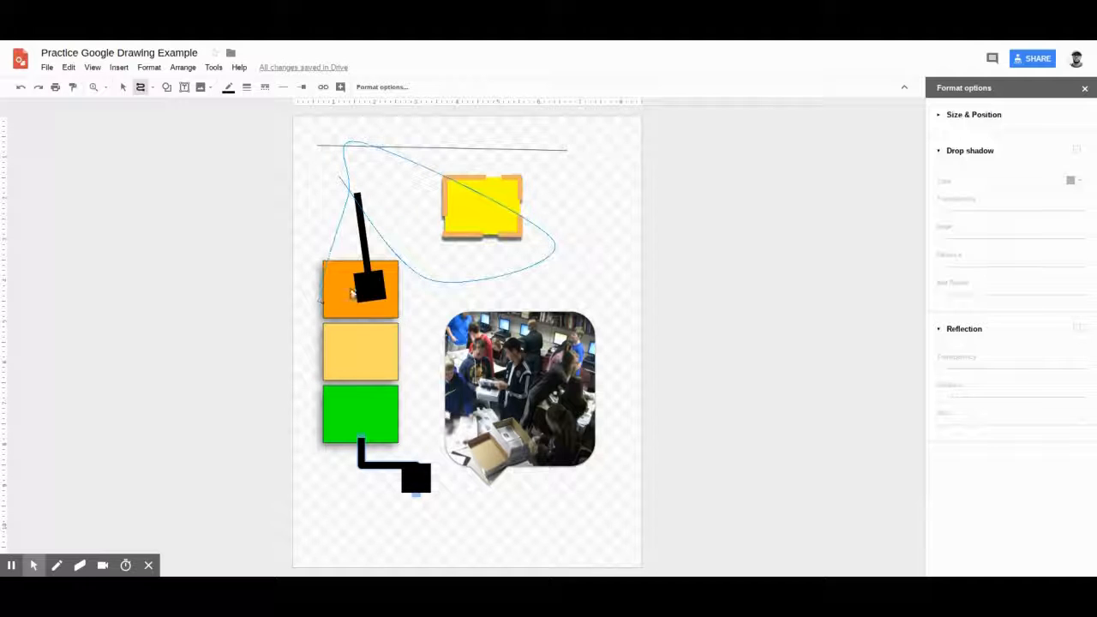
# Step: Draw a closed five-sided polyline shape below the yellow rectangle, overlapping the photo
pyautogui.click(151, 87)
pyautogui.click(165, 189)
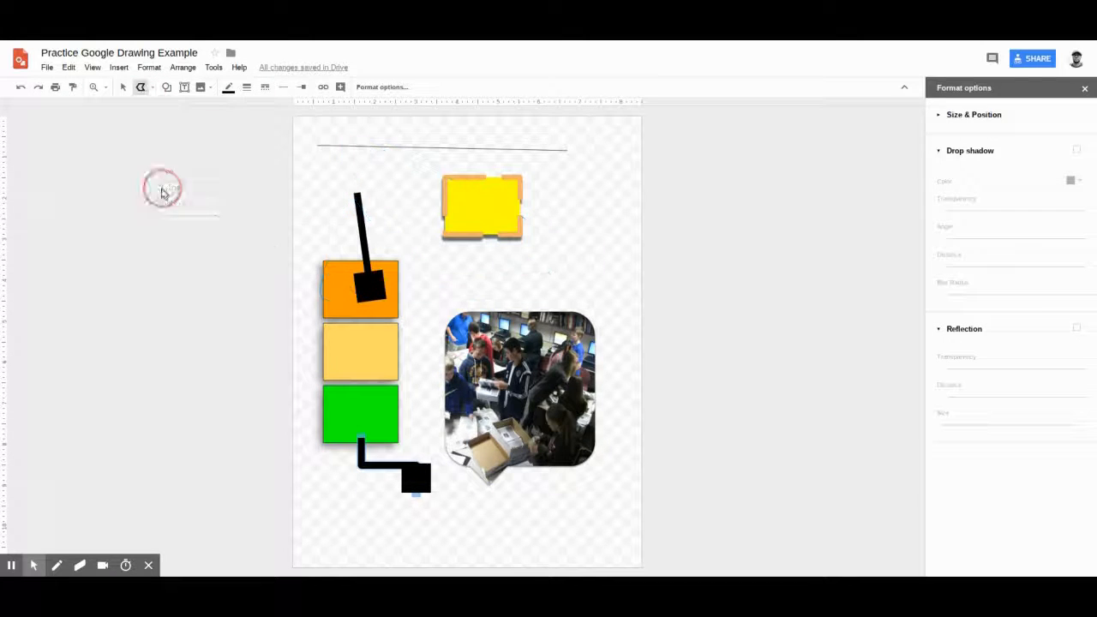
pyautogui.click(456, 268)
pyautogui.click(419, 308)
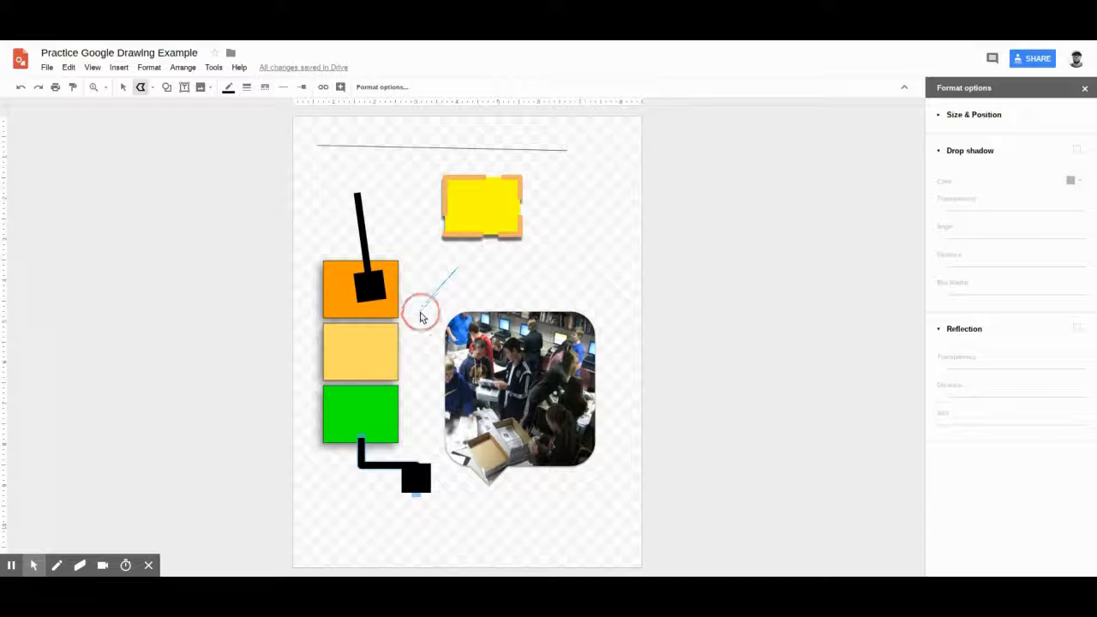
pyautogui.click(458, 269)
pyautogui.click(484, 336)
pyautogui.click(495, 246)
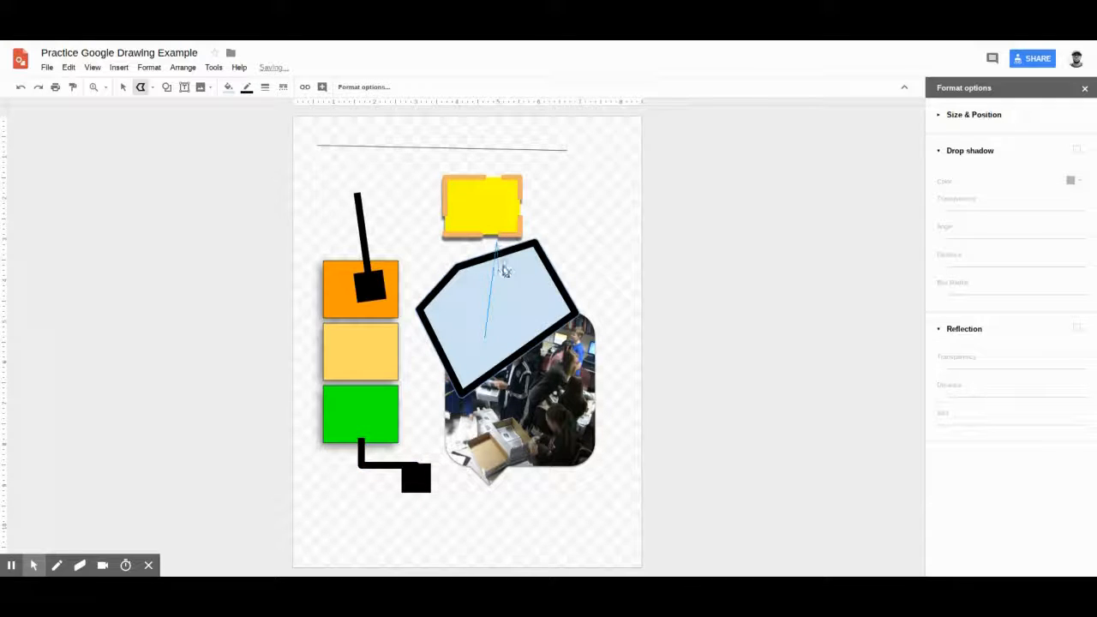
pyautogui.click(328, 220)
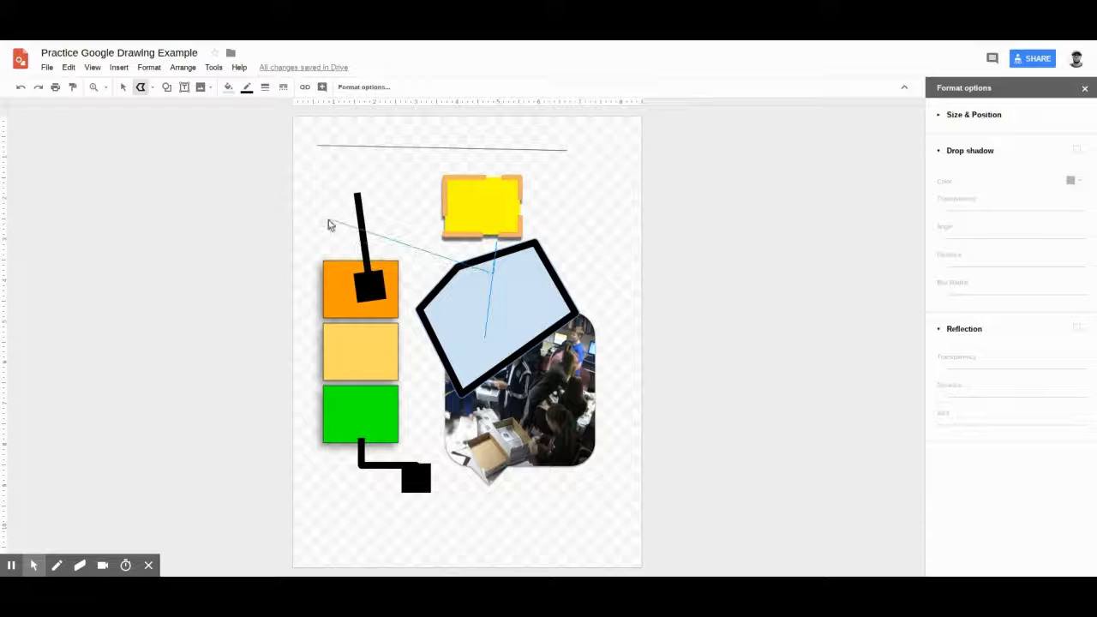
# Step: Scribble a freehand zigzag near the top of the page, a long diagonal stroke, and a wavy stroke at the bottom
pyautogui.click(150, 92)
pyautogui.click(163, 207)
pyautogui.moveTo(339, 165)
pyautogui.mouseDown()
pyautogui.moveTo(377, 170)
pyautogui.moveTo(357, 208)
pyautogui.moveTo(371, 244)
pyautogui.moveTo(423, 260)
pyautogui.moveTo(437, 293)
pyautogui.mouseUp()
pyautogui.moveTo(367, 508)
pyautogui.mouseDown()
pyautogui.moveTo(371, 534)
pyautogui.moveTo(431, 556)
pyautogui.moveTo(498, 537)
pyautogui.mouseUp()
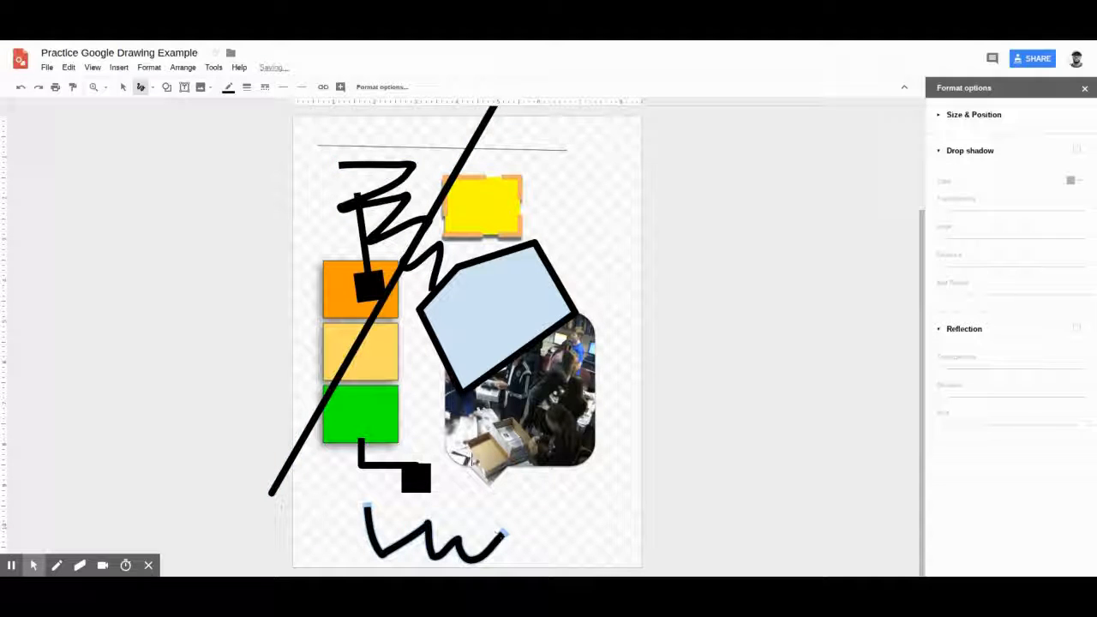
pyautogui.click(137, 89)
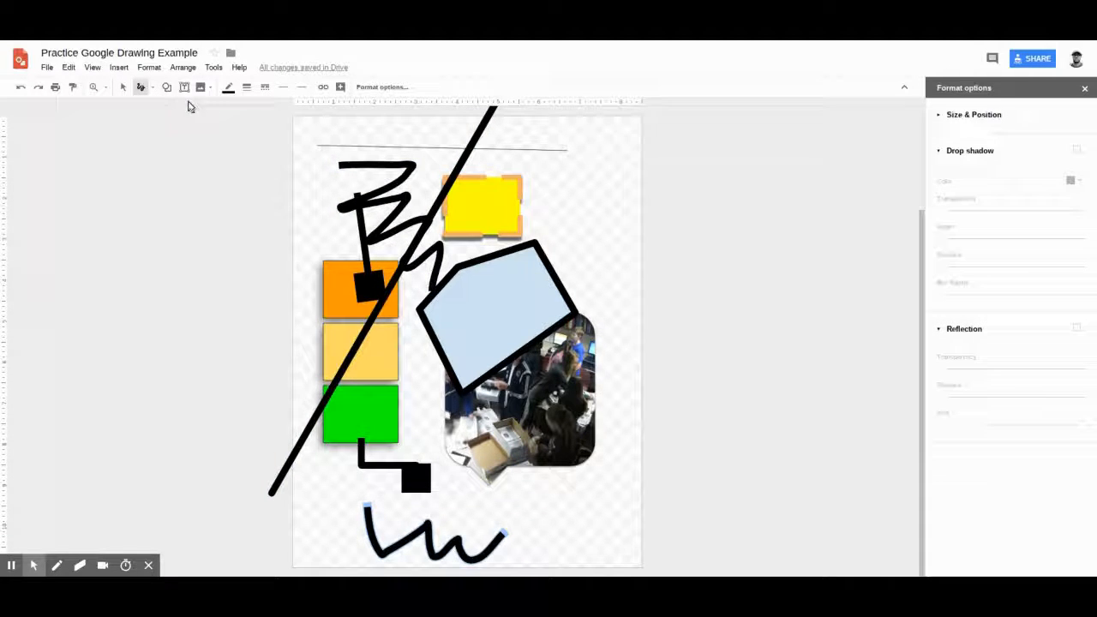